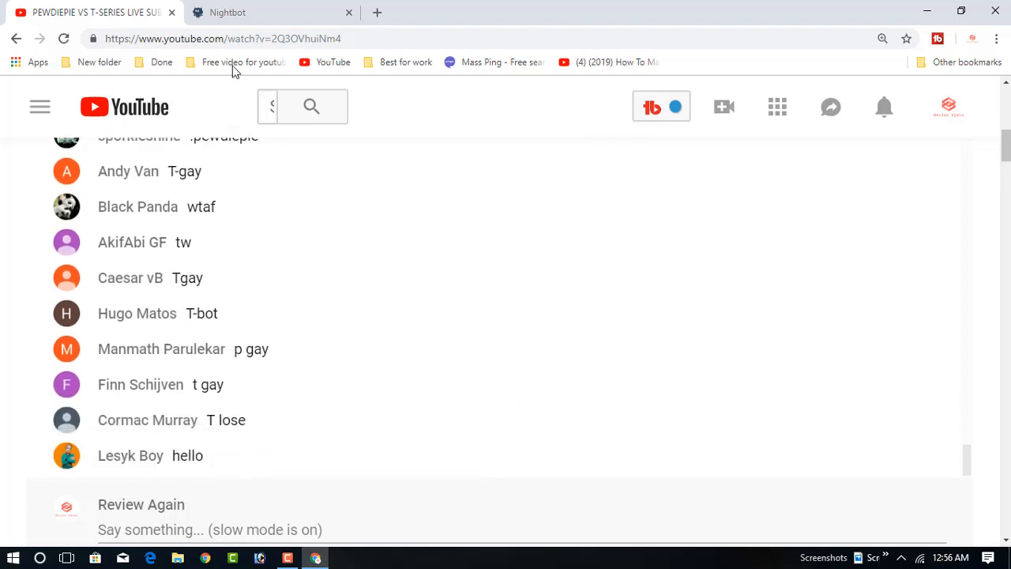
Step: Sign up for Nightbot at beta.nightbot.tv with the YouTube login, choosing the channel's Google account and allowing the requested access
click(251, 11)
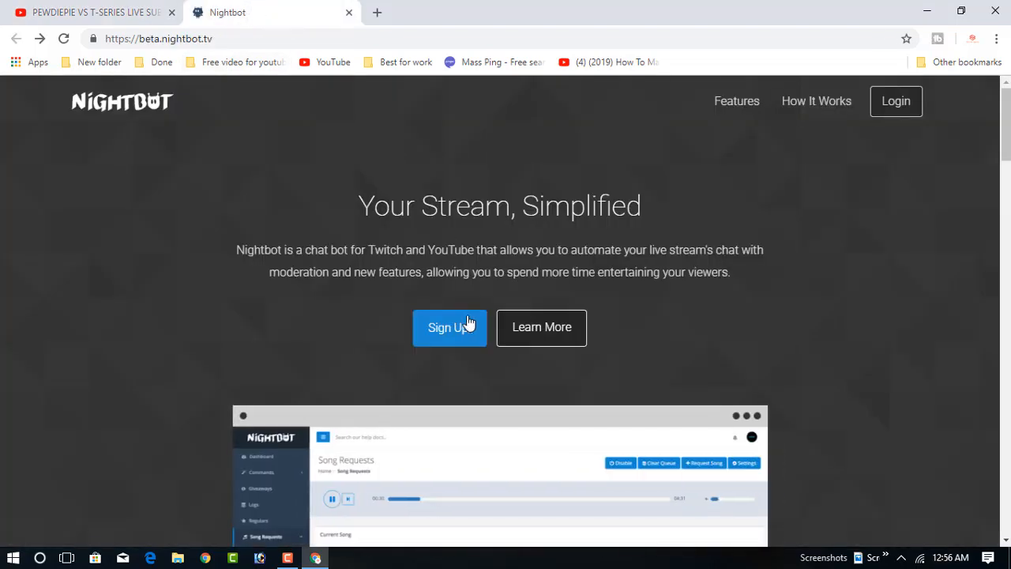
drag(141, 38, 264, 34)
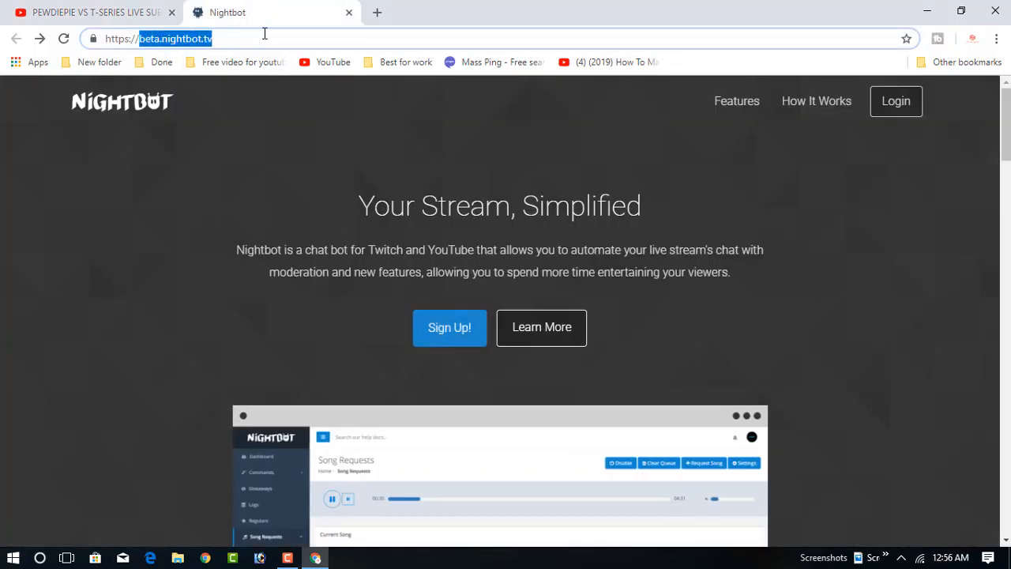
click(456, 337)
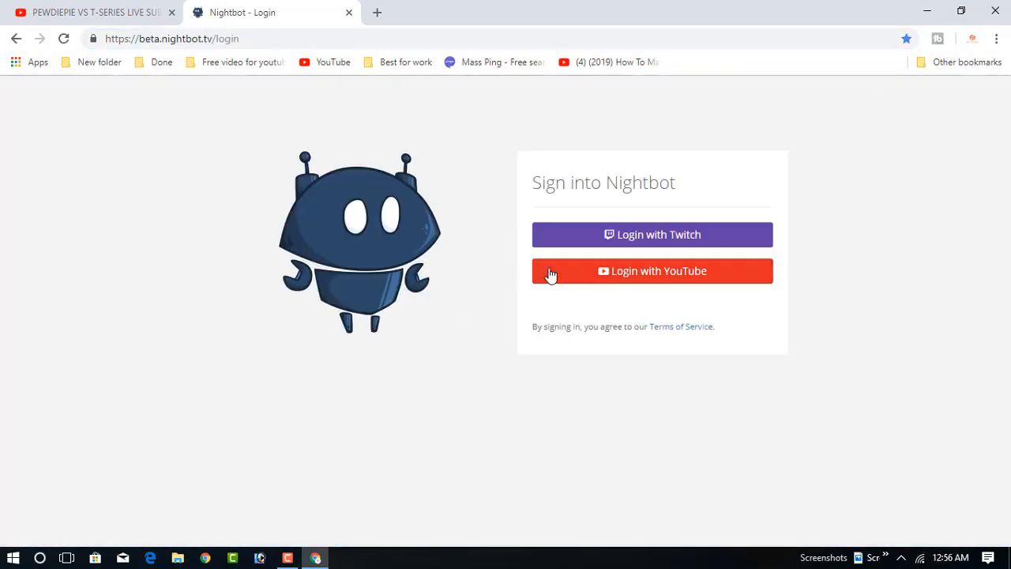
click(640, 280)
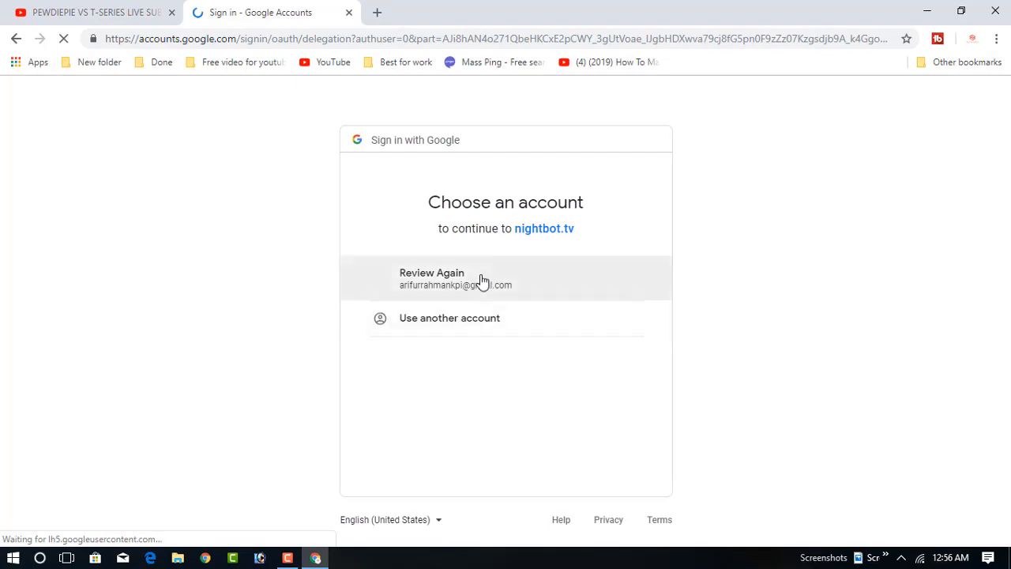
click(482, 290)
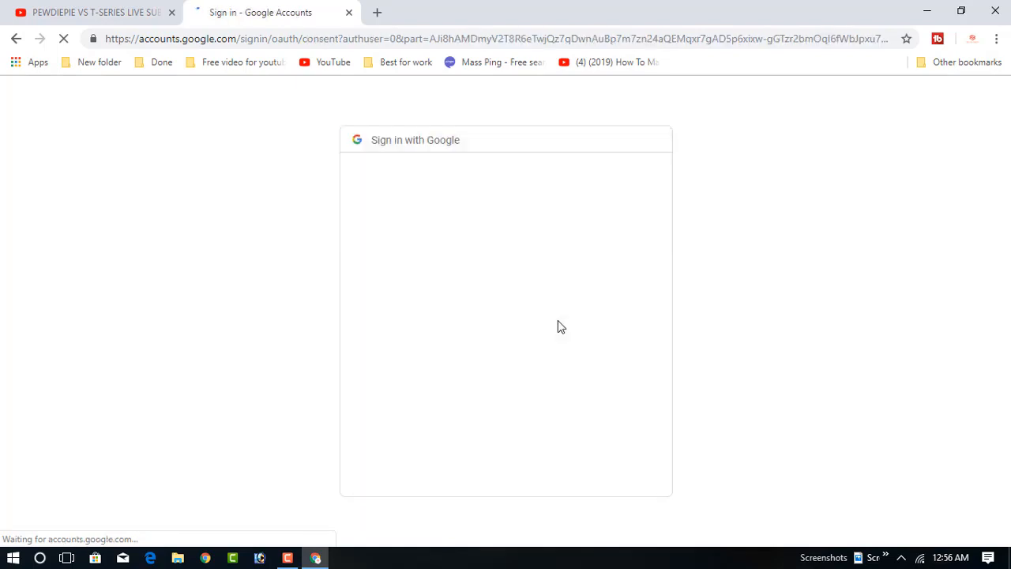
scroll(587, 482, down, 1)
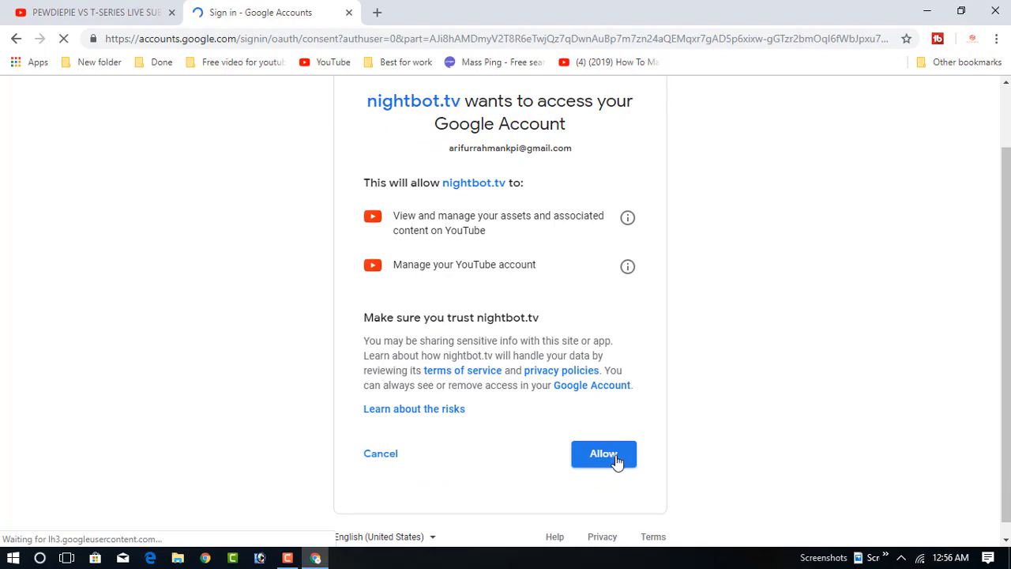
click(616, 461)
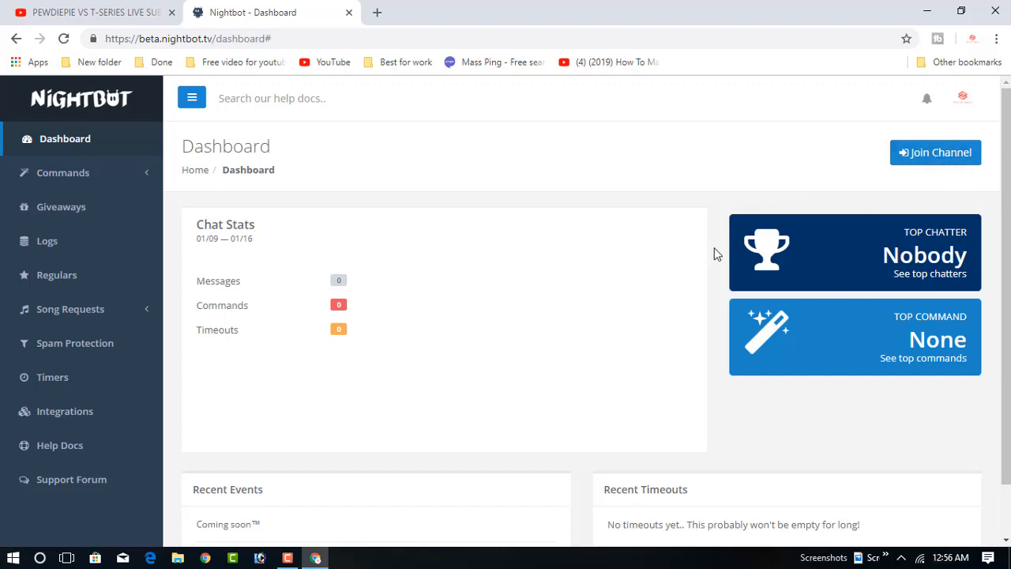
Step: Have Nightbot join the channel and read the instructions for making it a moderator
click(929, 153)
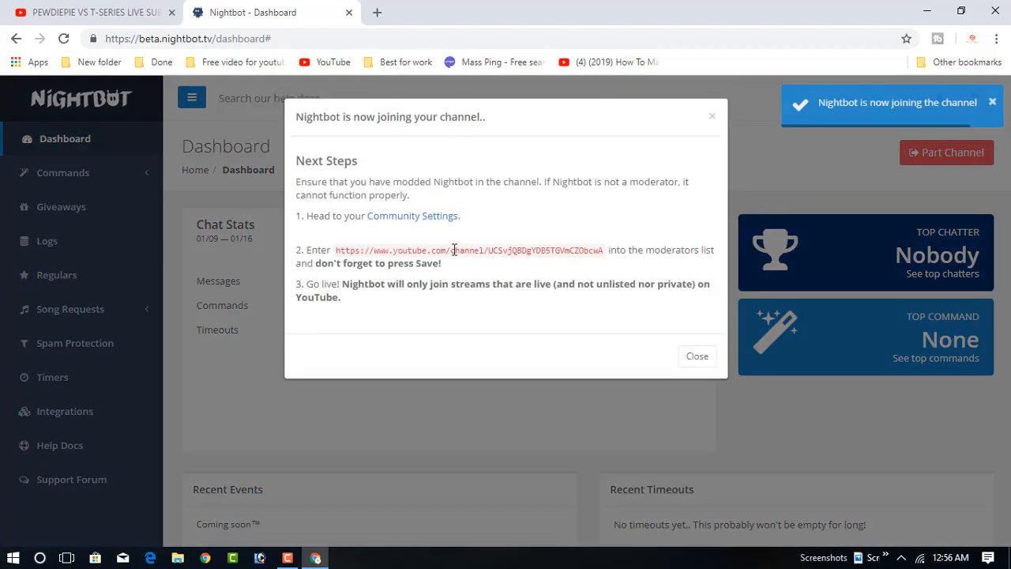
drag(320, 117, 509, 130)
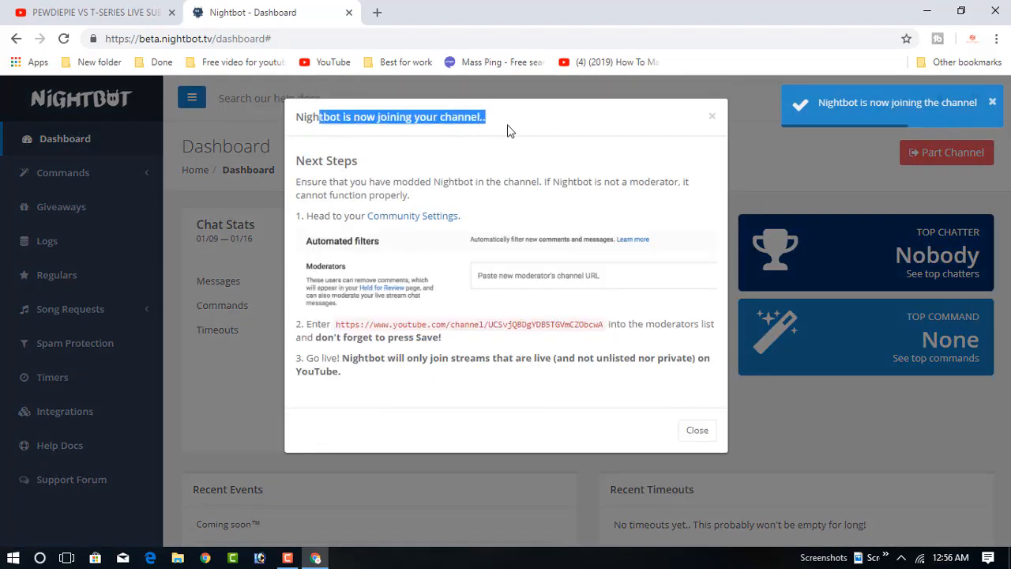
drag(431, 182, 386, 185)
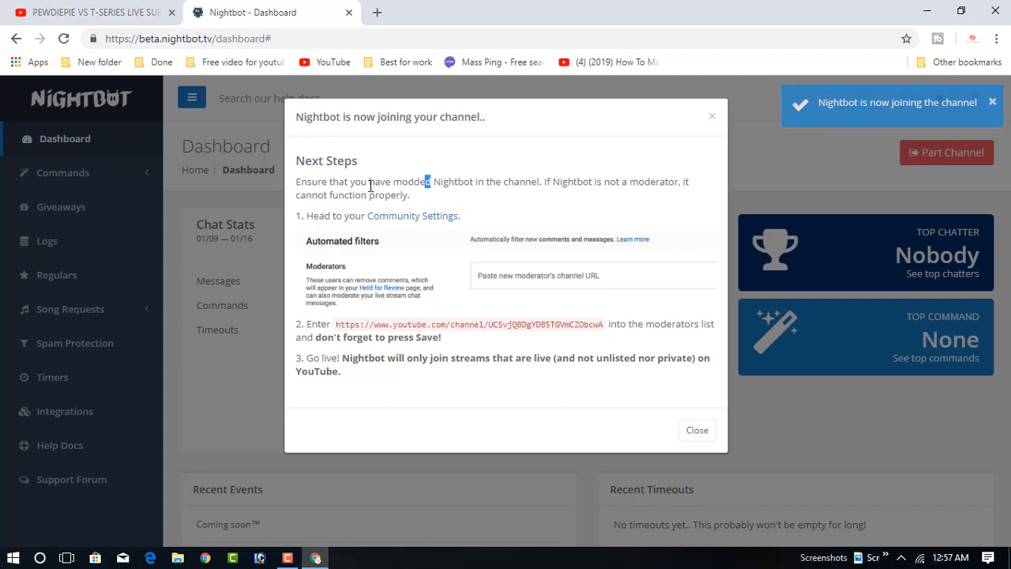
drag(401, 185, 409, 185)
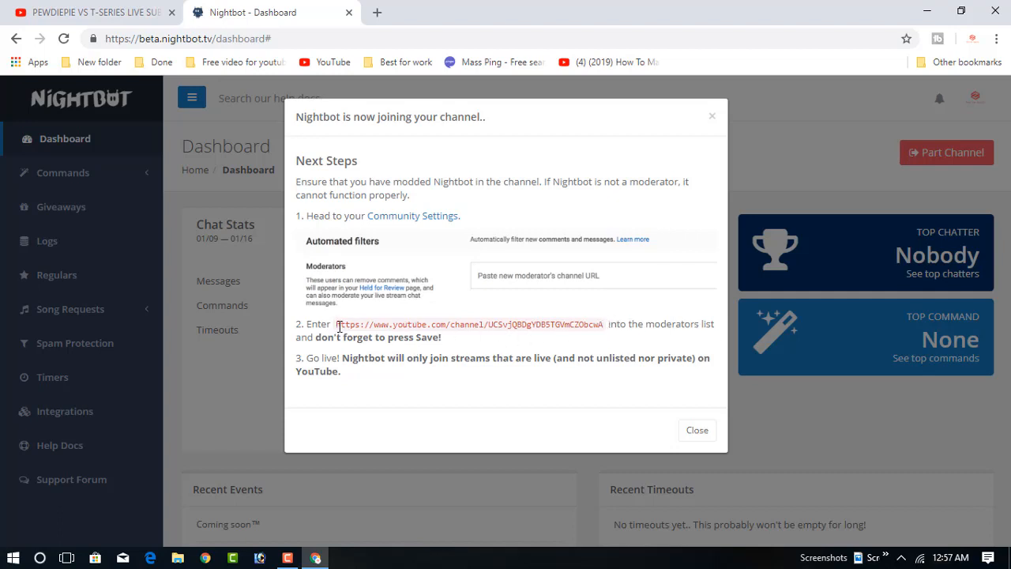
Step: Copy Nightbot's full YouTube channel URL from the second instruction of the setup dialog
drag(360, 326, 598, 328)
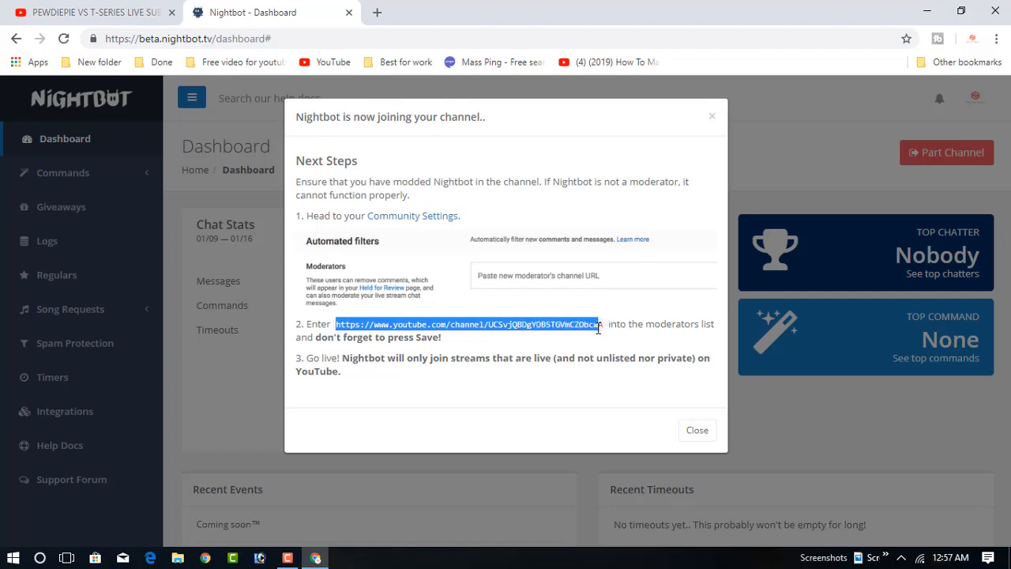
right_click(573, 325)
click(594, 338)
drag(604, 325, 336, 328)
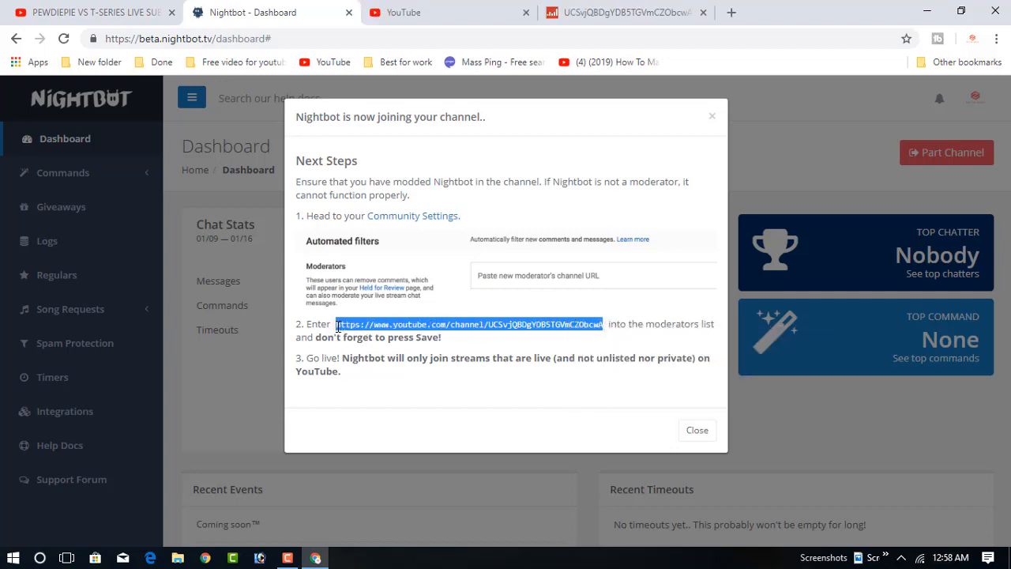
right_click(338, 326)
click(363, 337)
Step: Add Nightbot to the Moderators in YouTube's Community settings using the copied channel URL, and save the changes
click(445, 9)
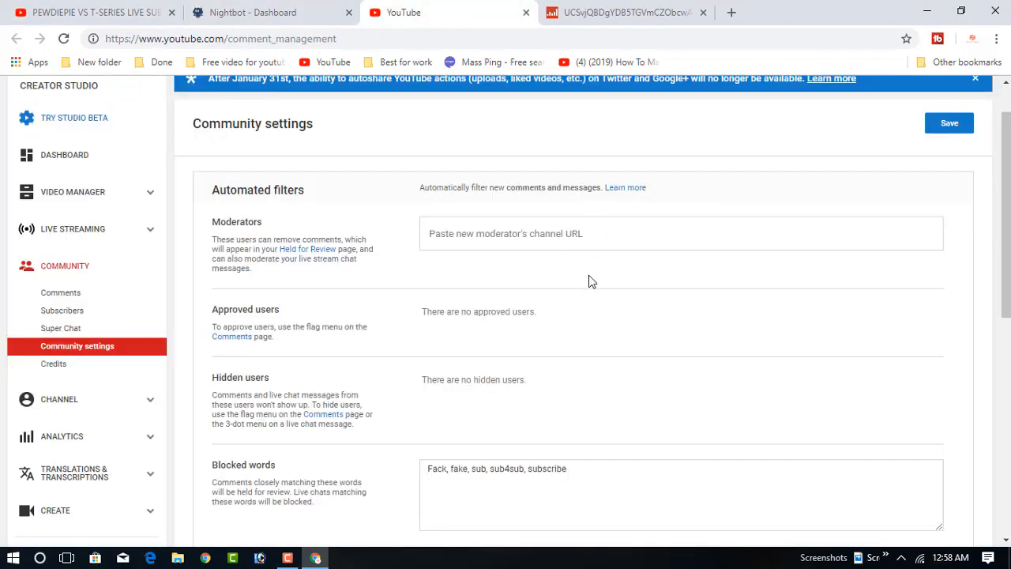
right_click(495, 240)
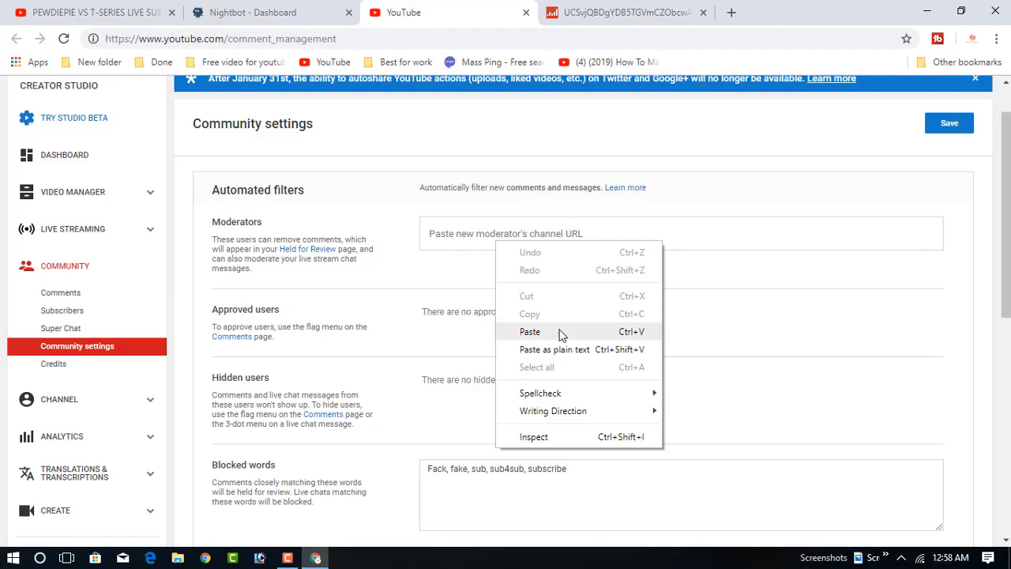
click(553, 332)
click(540, 275)
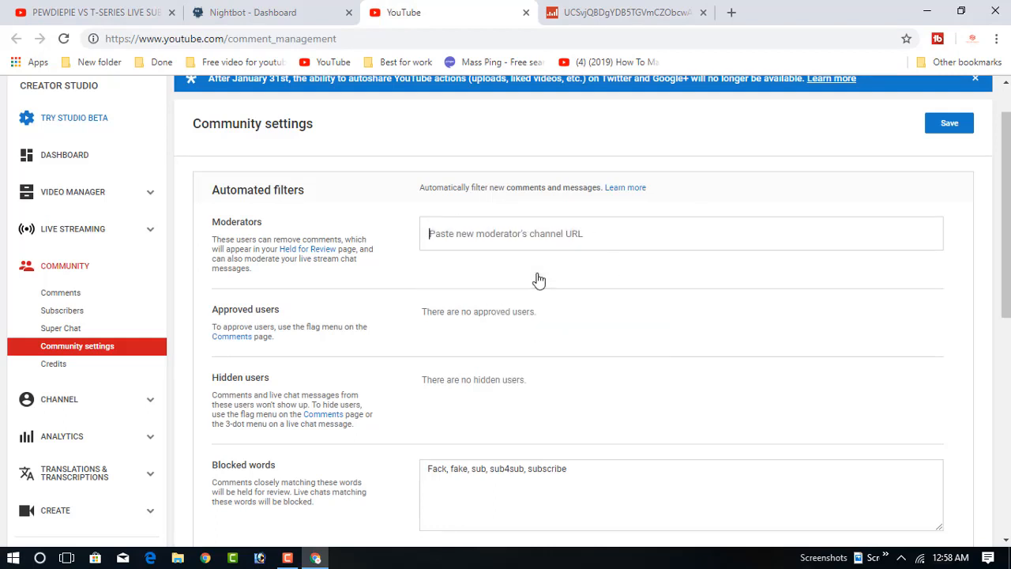
click(951, 126)
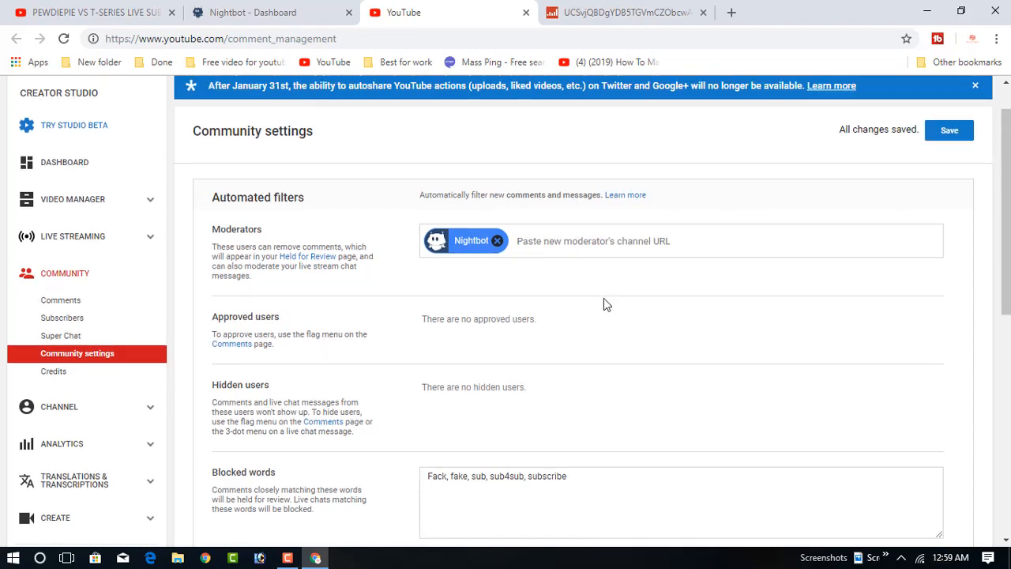
scroll(604, 299, up, 2)
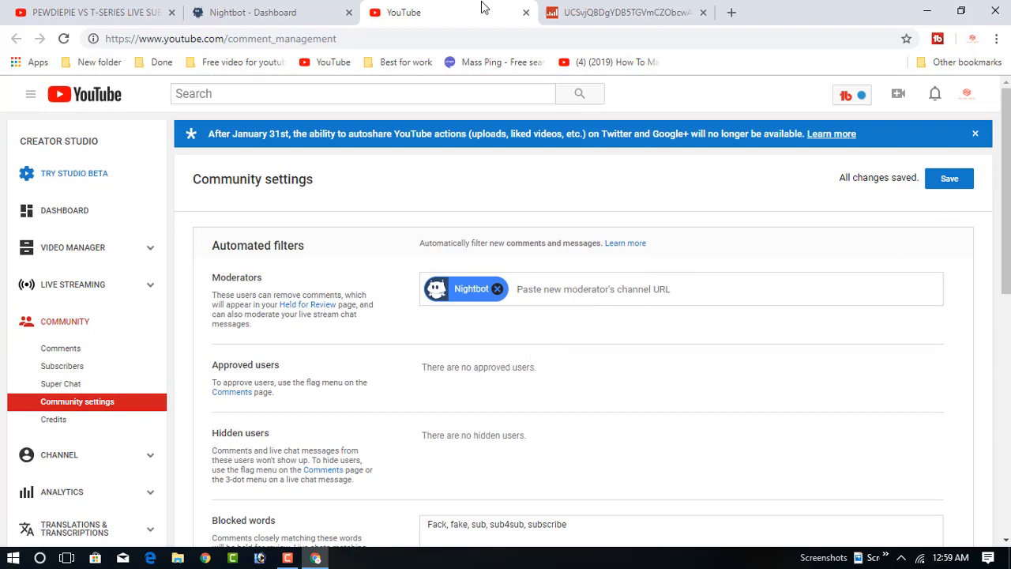
Step: Return to the Nightbot dashboard, make the bot leave the channel and have it rejoin
click(288, 11)
click(713, 116)
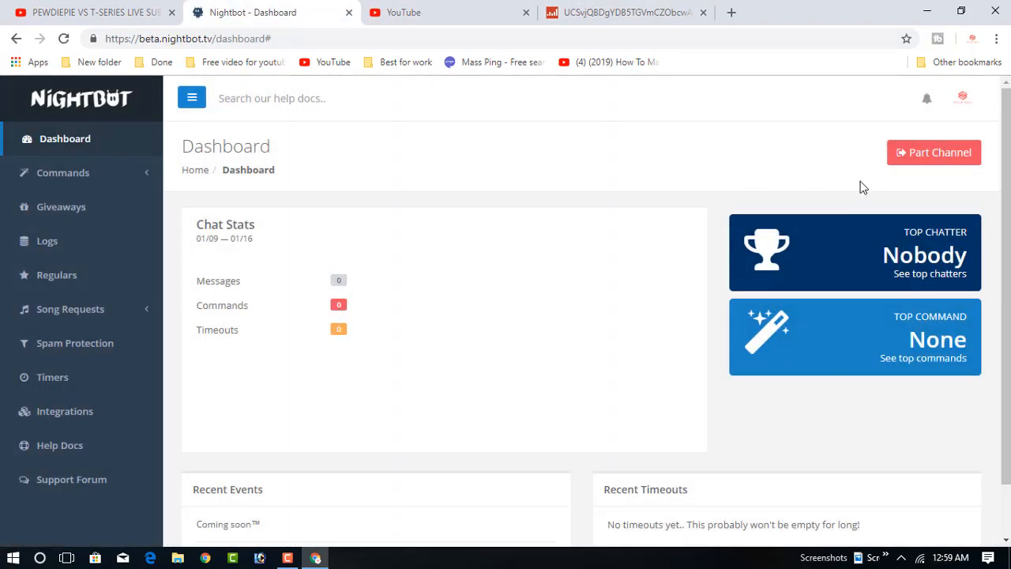
click(935, 158)
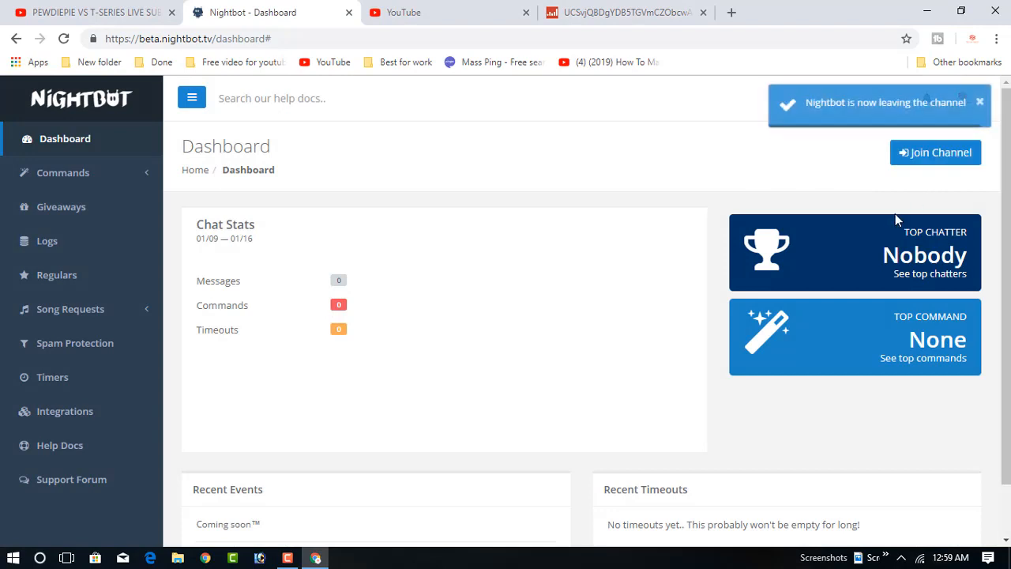
click(934, 158)
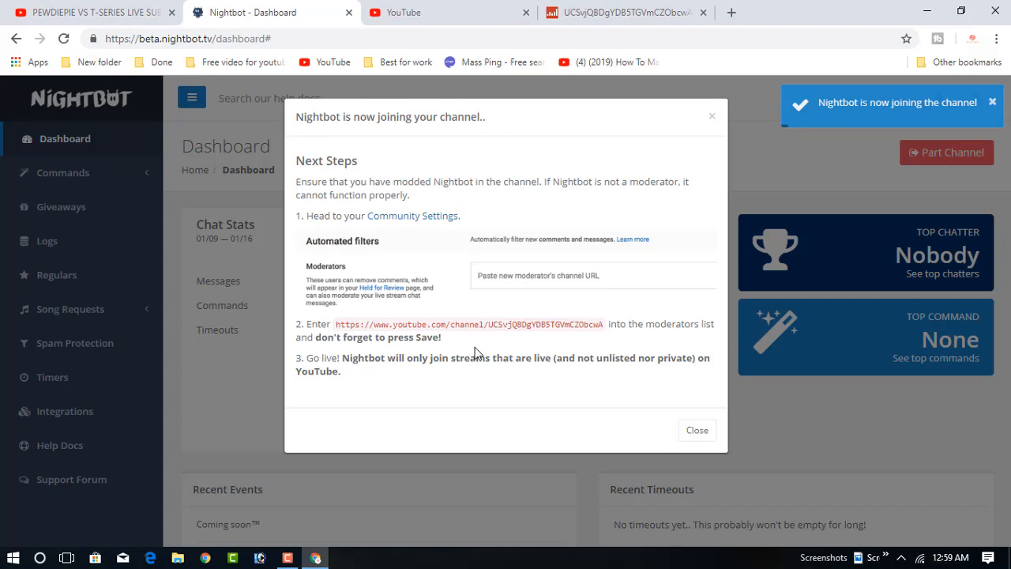
click(699, 430)
scroll(679, 260, down, 2)
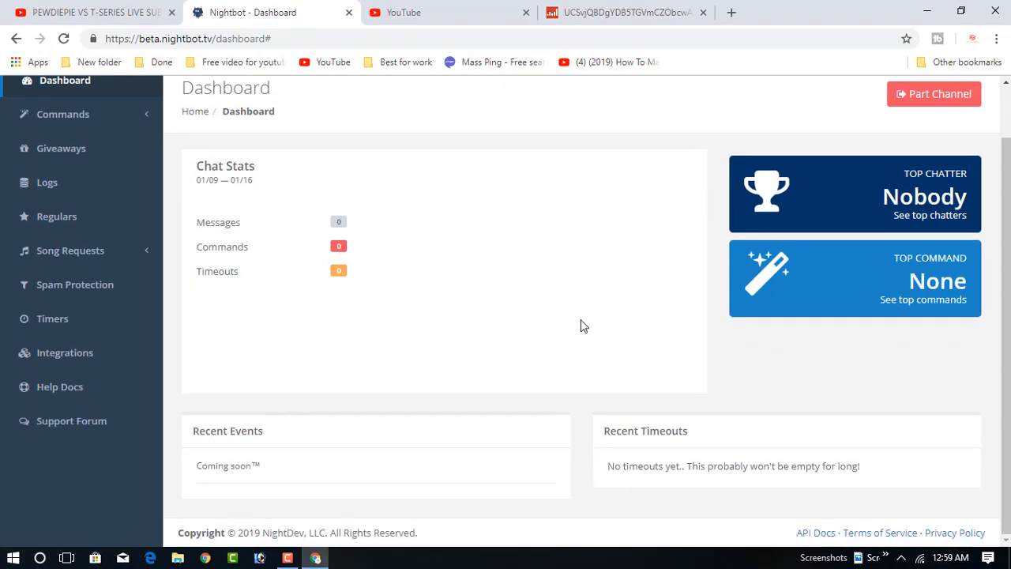
scroll(217, 332, up, 2)
Step: Check the Social Blade page for Nightbot and review the automated filters in YouTube's Community settings
click(597, 11)
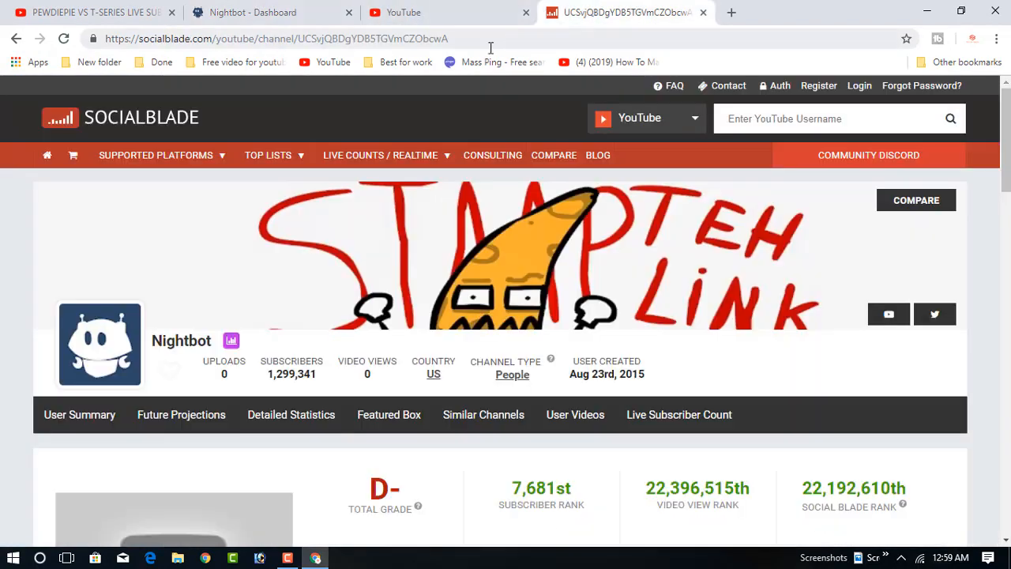
click(437, 11)
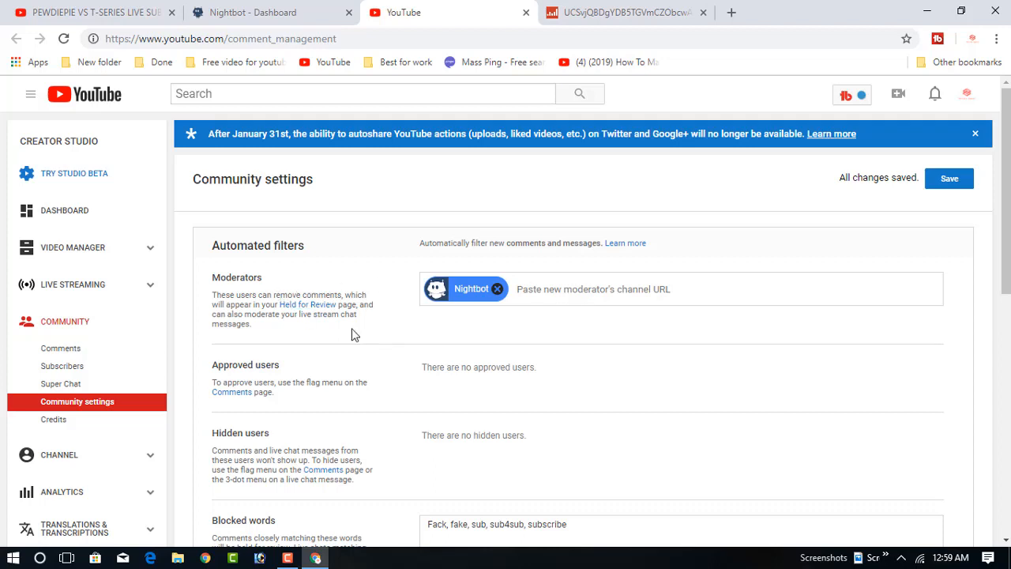
scroll(353, 335, down, 1)
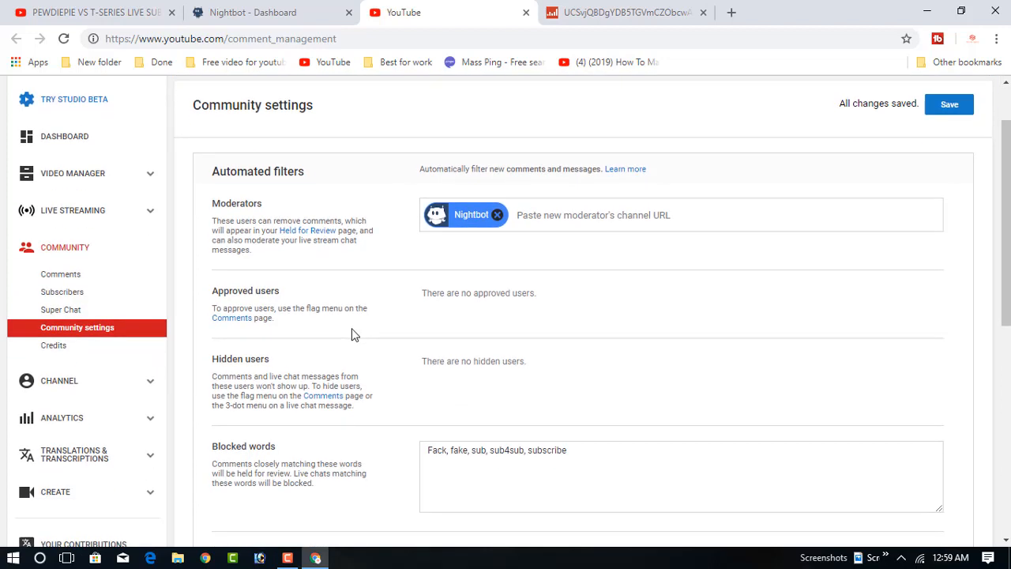
scroll(353, 335, down, 1)
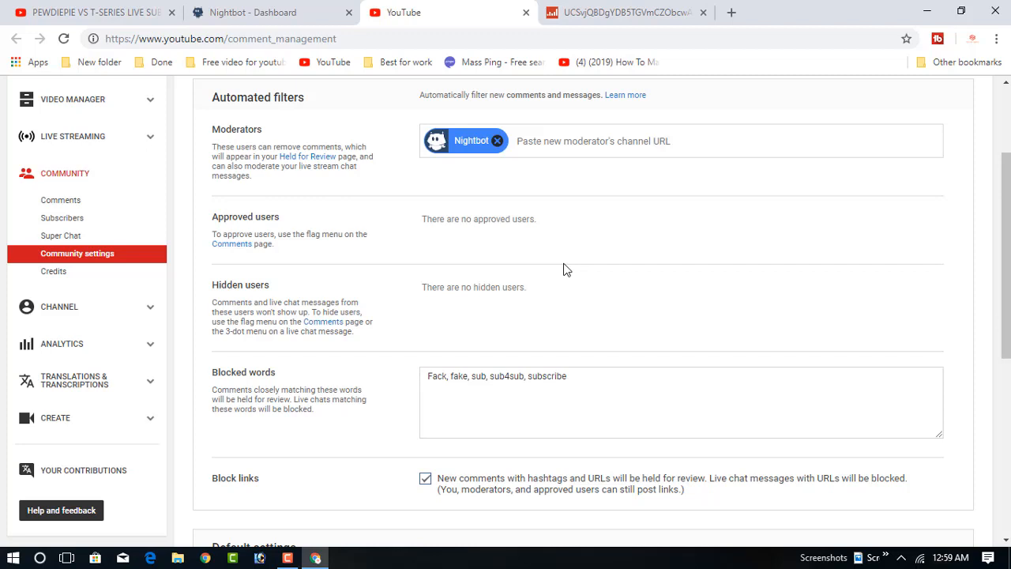
scroll(565, 269, up, 1)
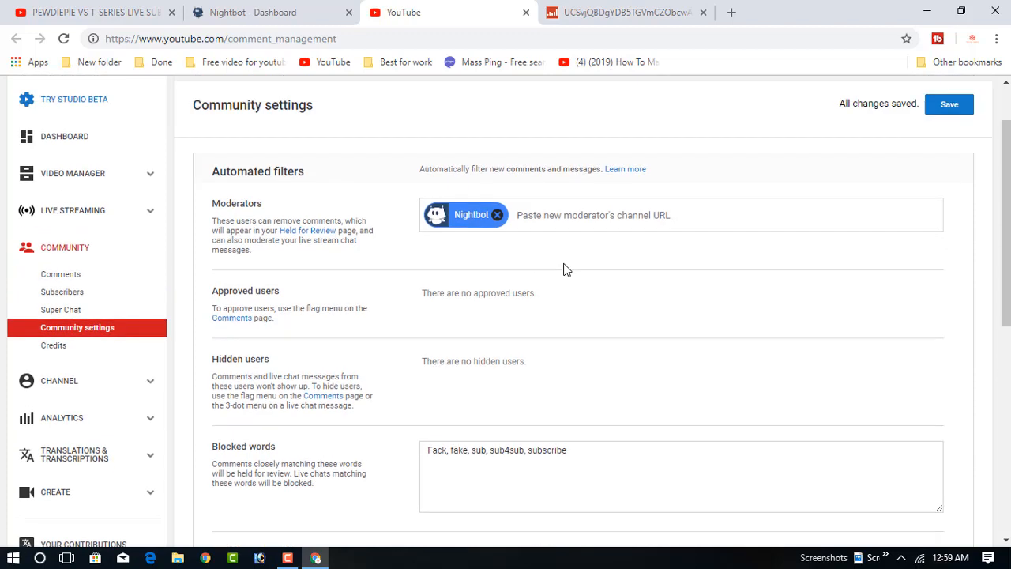
scroll(308, 339, up, 1)
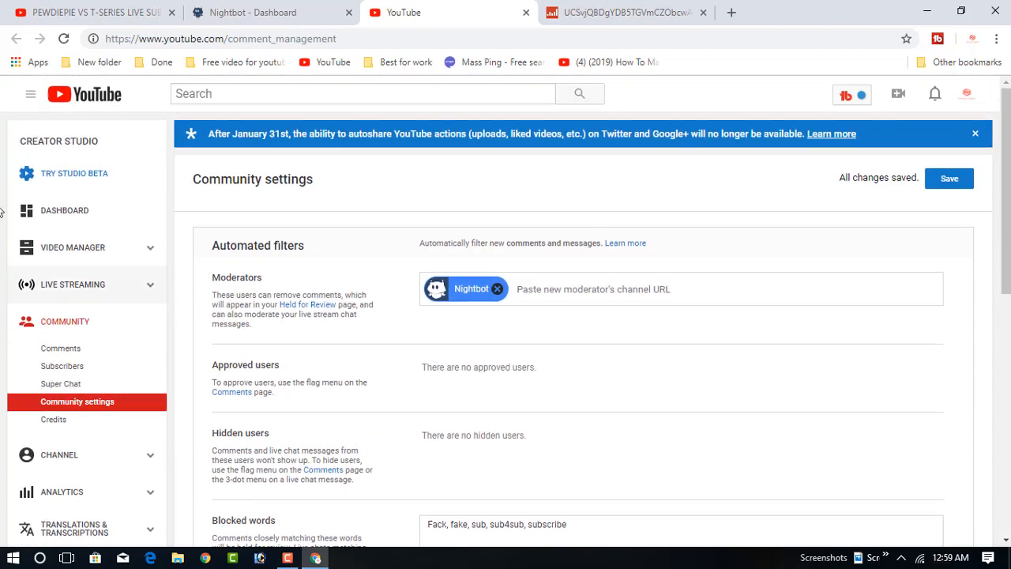
Step: Close the Social Blade page and reopen Community settings starting from the Creator Studio dashboard
click(70, 209)
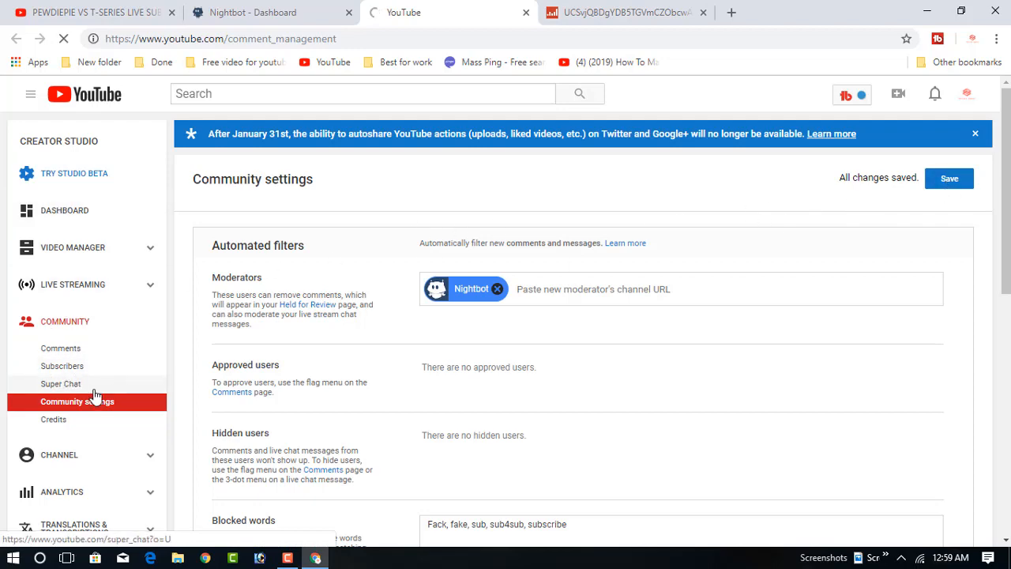
click(666, 9)
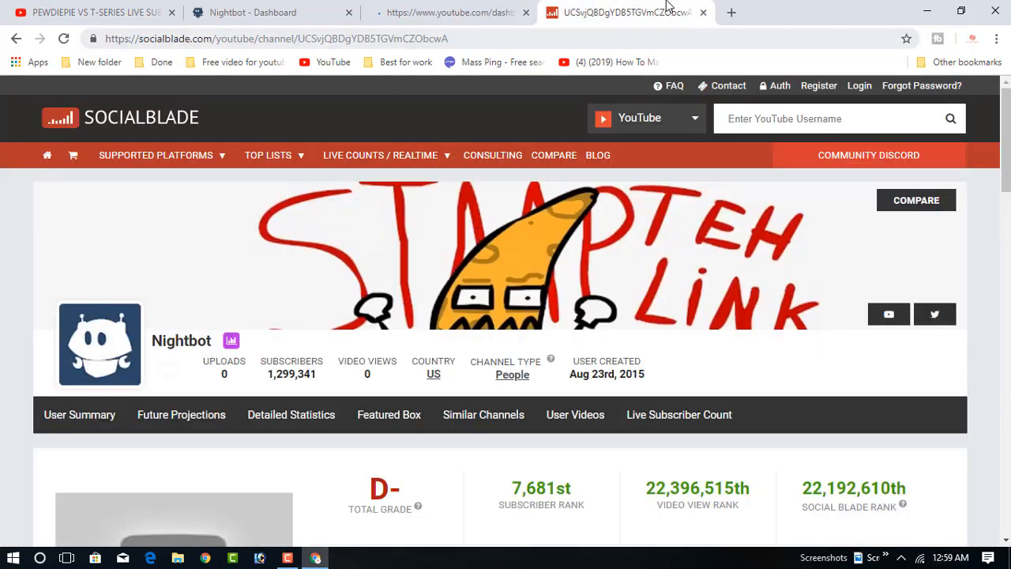
click(703, 11)
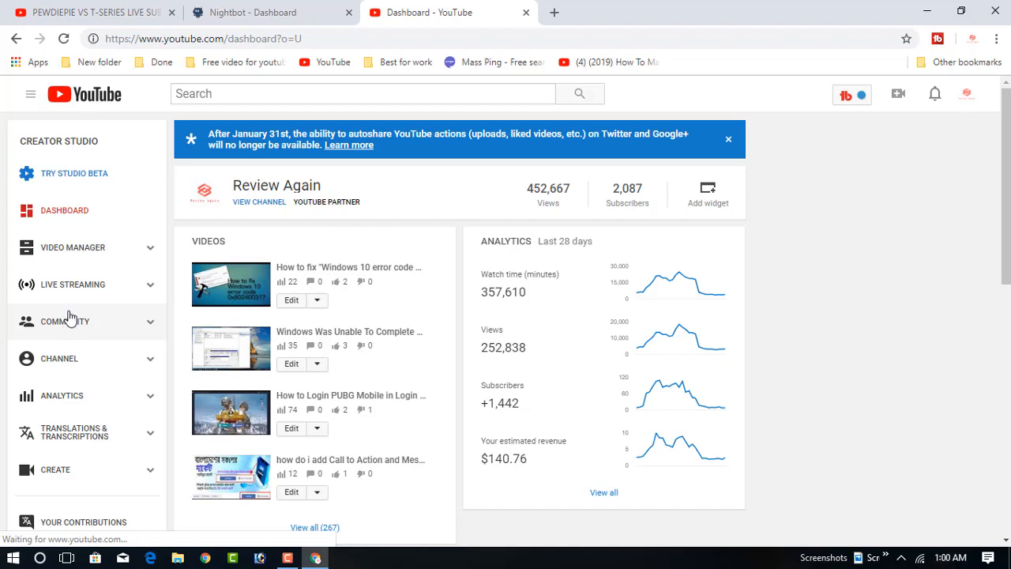
click(68, 322)
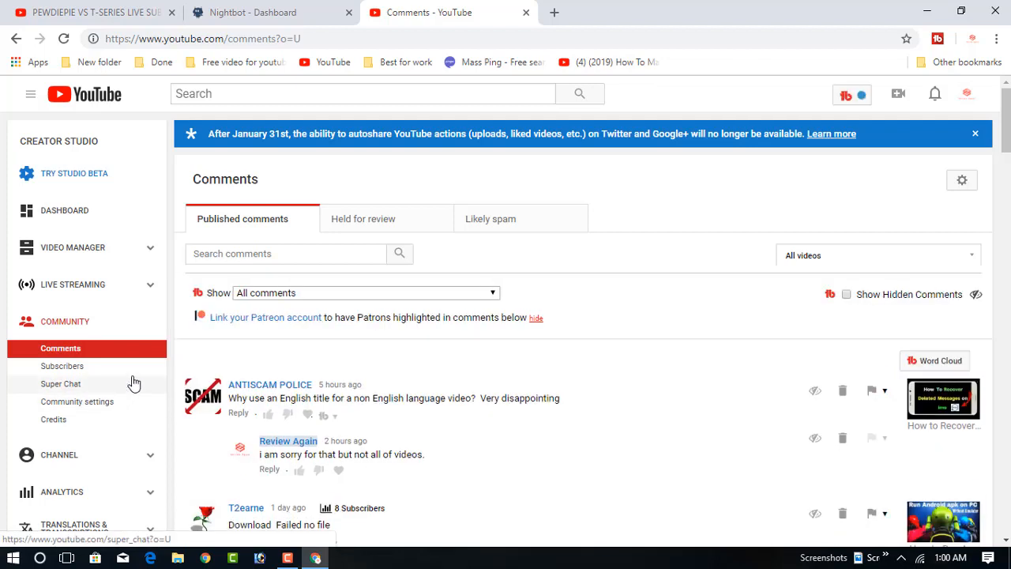
click(87, 401)
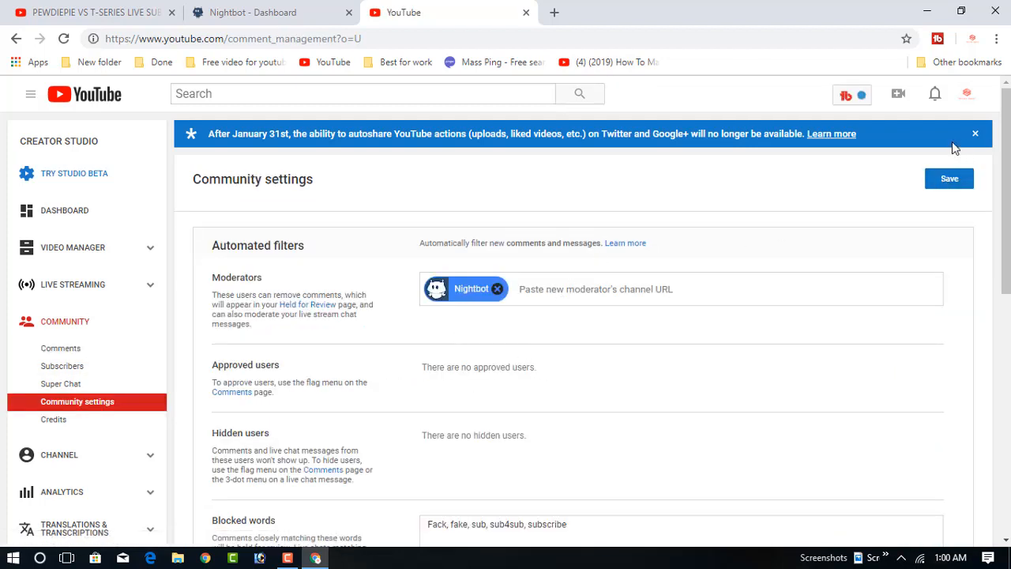
Step: Switch back to the Nightbot dashboard and look over its contents
click(281, 12)
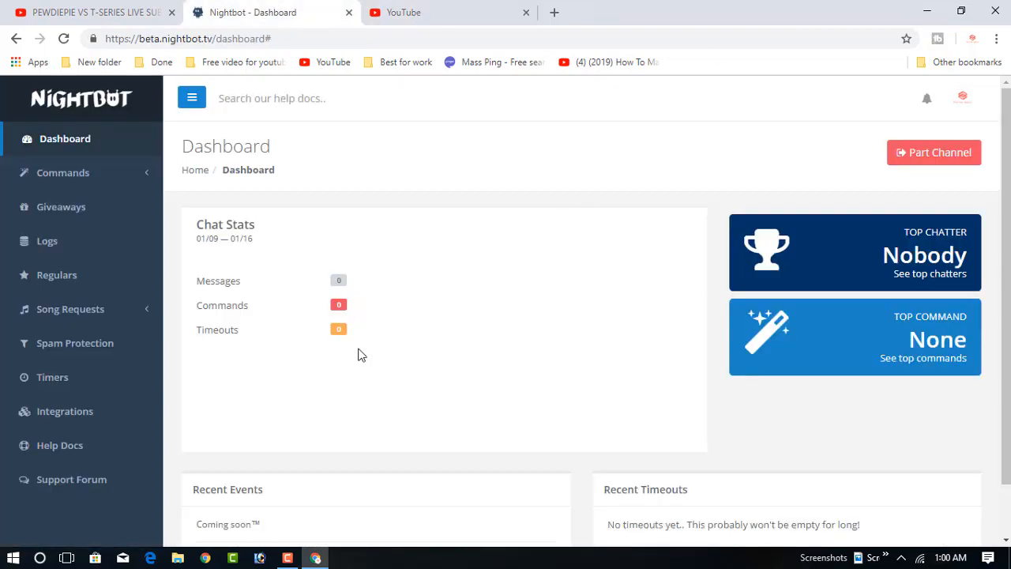
scroll(282, 356, down, 1)
scroll(95, 352, up, 1)
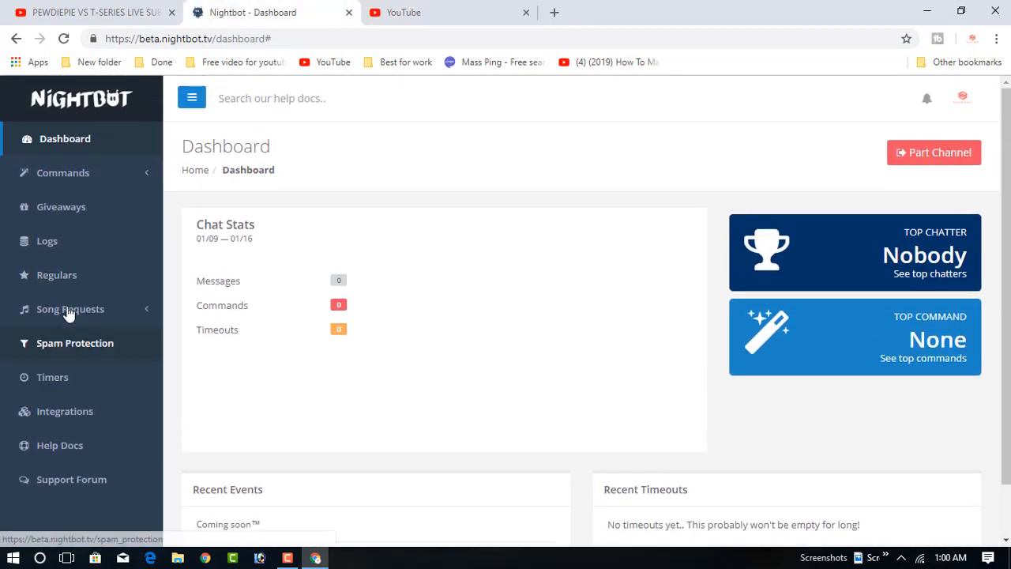
Step: Open the custom commands page, examine the new command form and its userlevel options, and cancel without adding a command
click(74, 181)
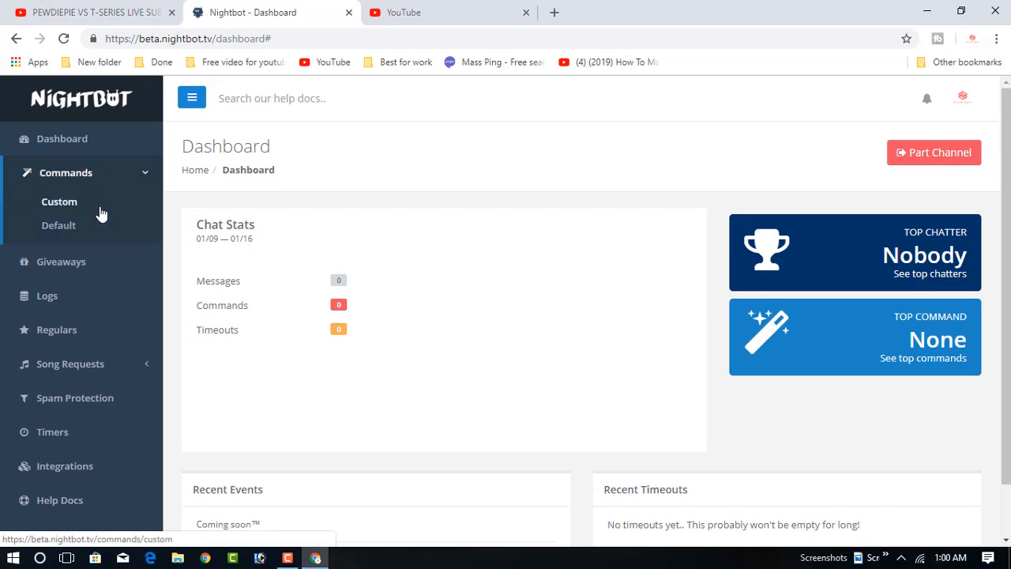
click(80, 204)
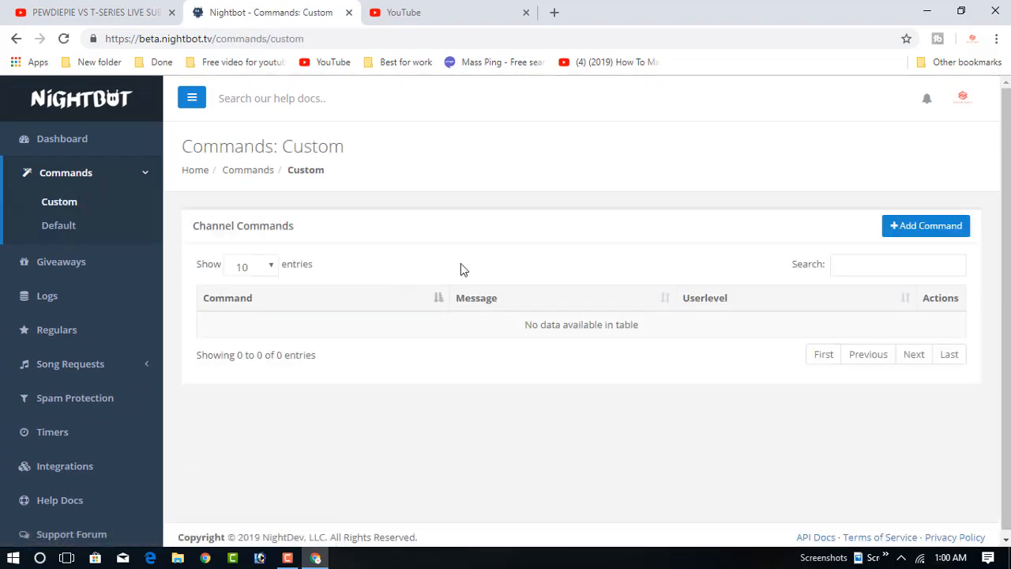
click(935, 229)
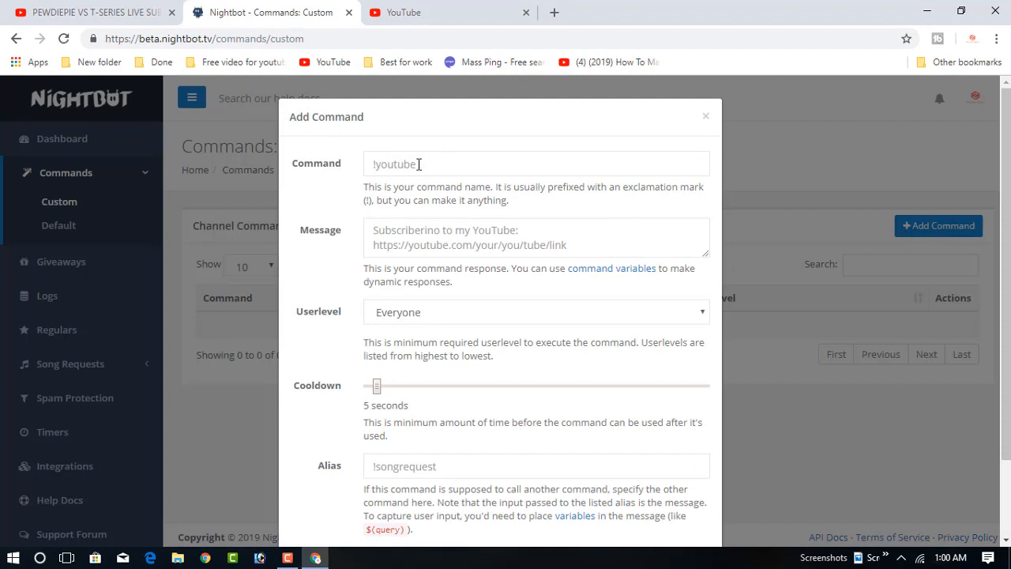
click(434, 166)
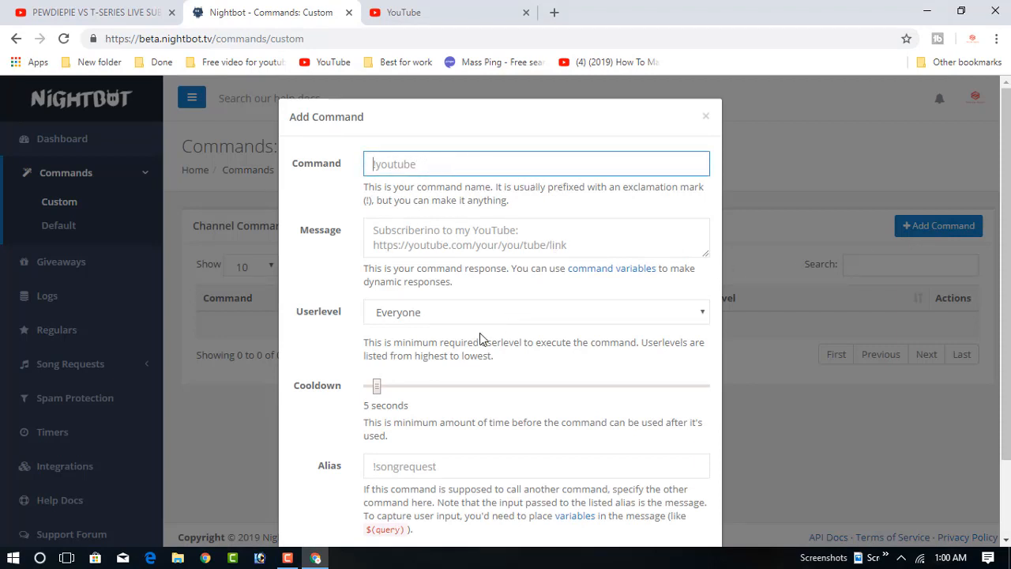
click(458, 317)
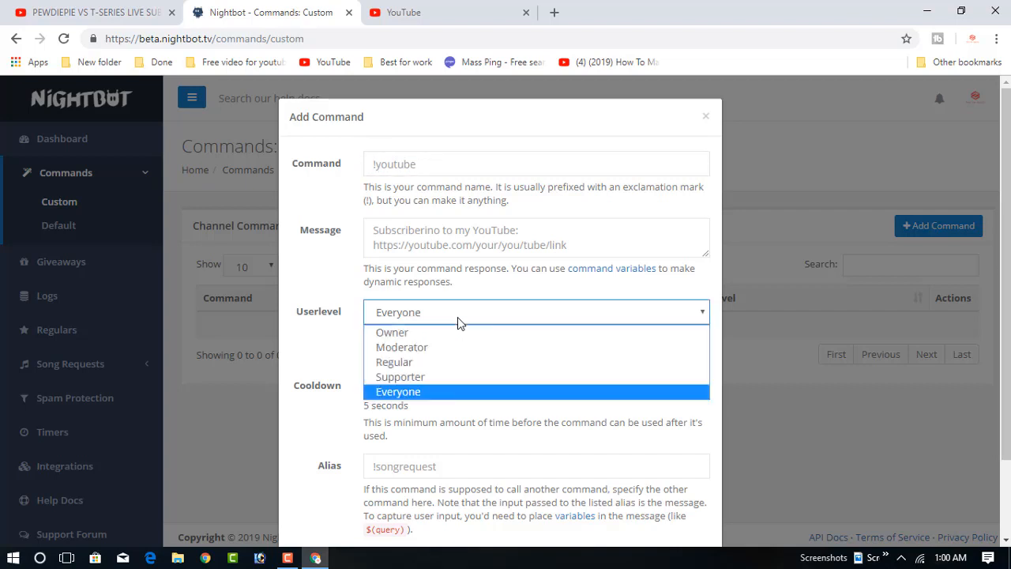
click(458, 317)
scroll(333, 367, down, 2)
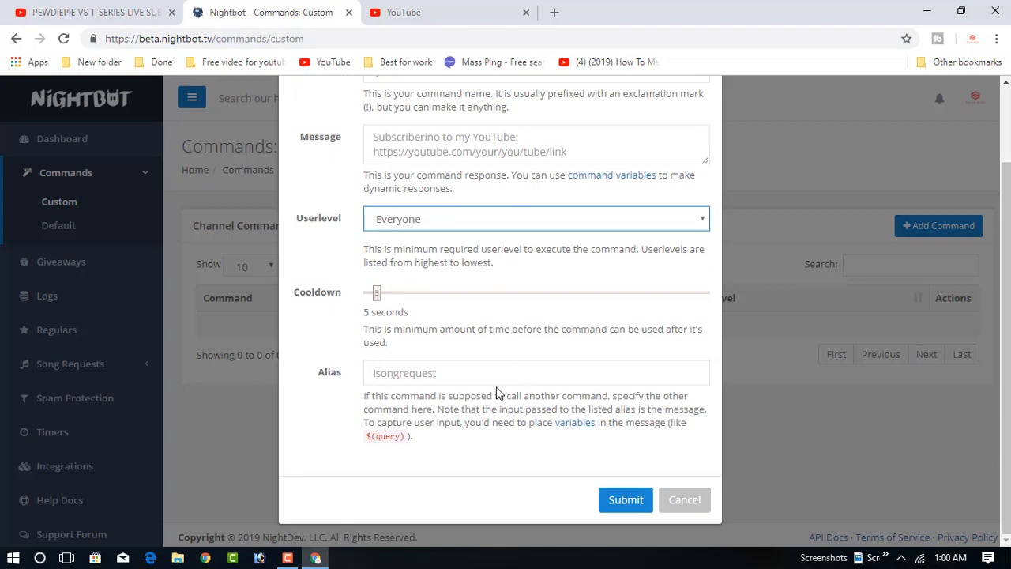
click(692, 506)
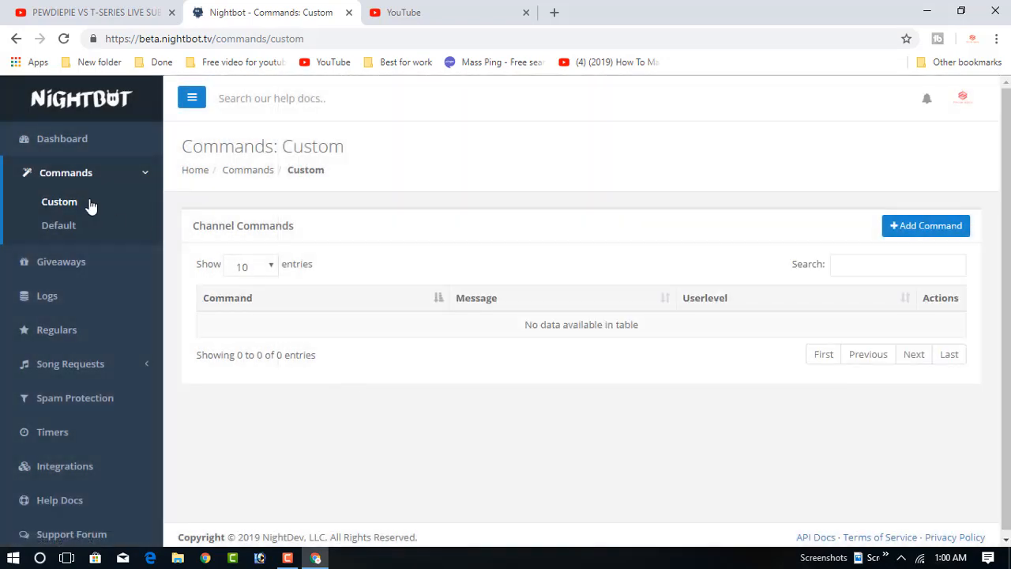
Step: Review the list of default commands, including their status and descriptions
click(74, 226)
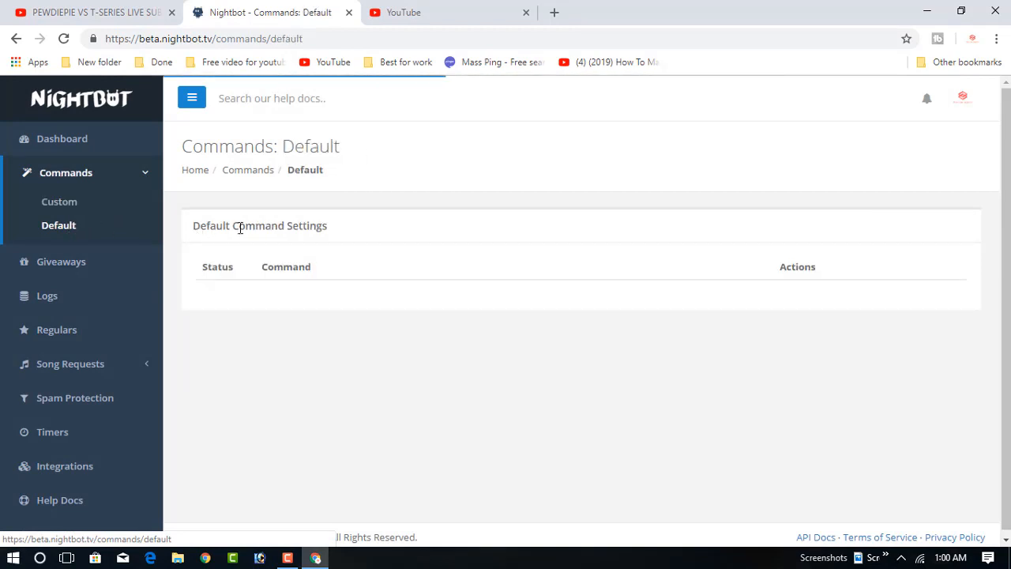
scroll(499, 229, down, 1)
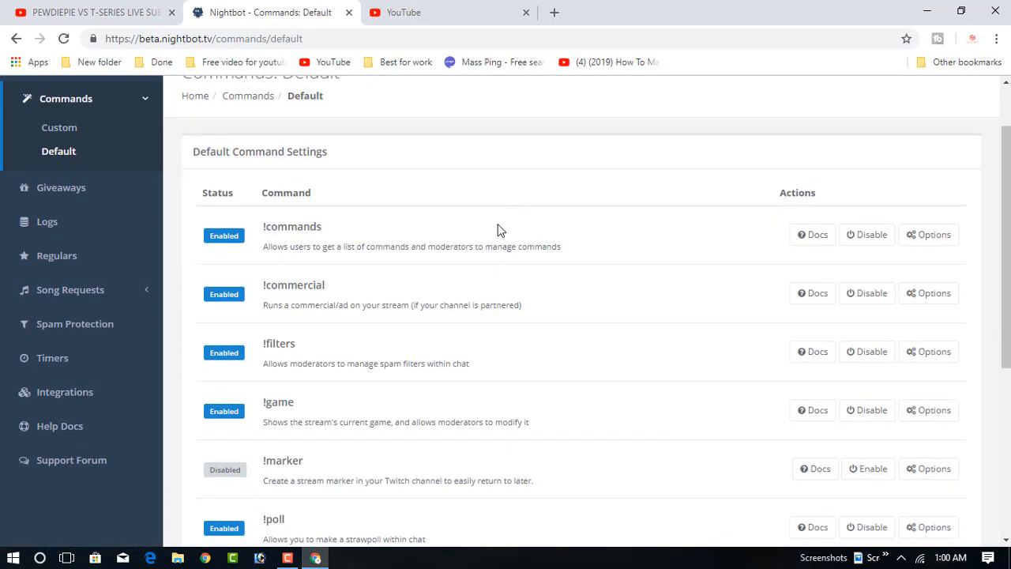
scroll(499, 230, down, 1)
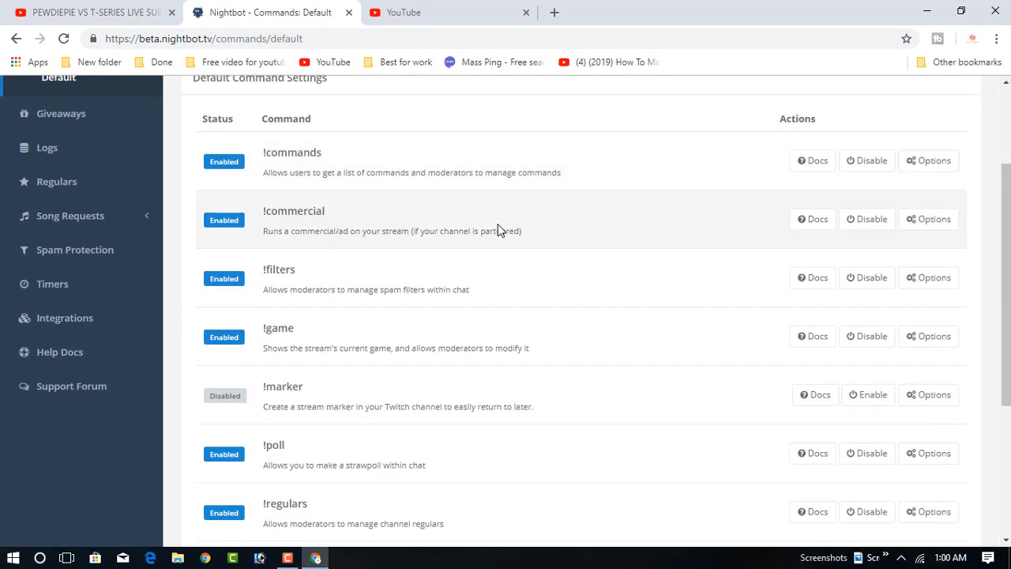
scroll(498, 229, down, 3)
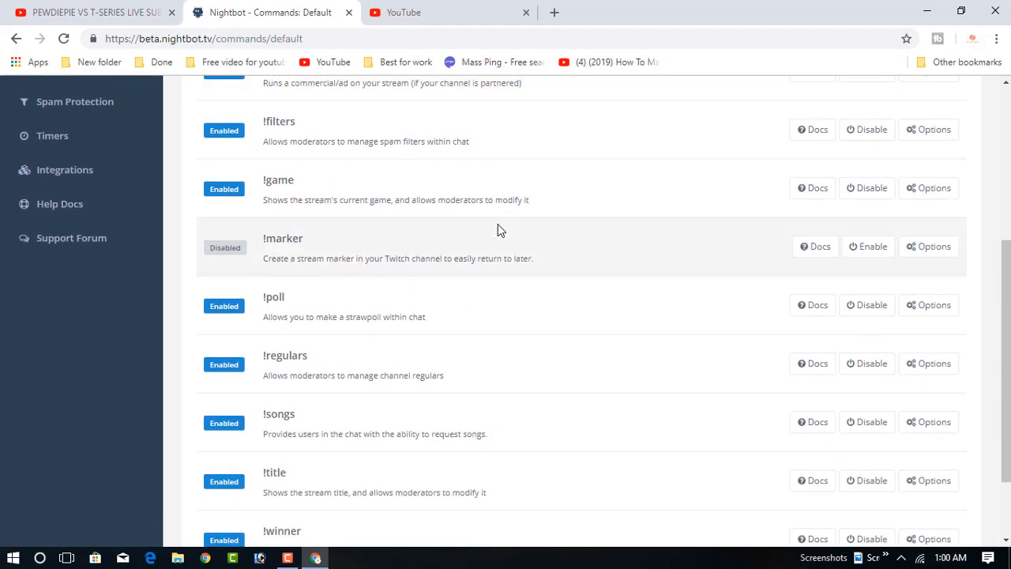
scroll(497, 229, up, 4)
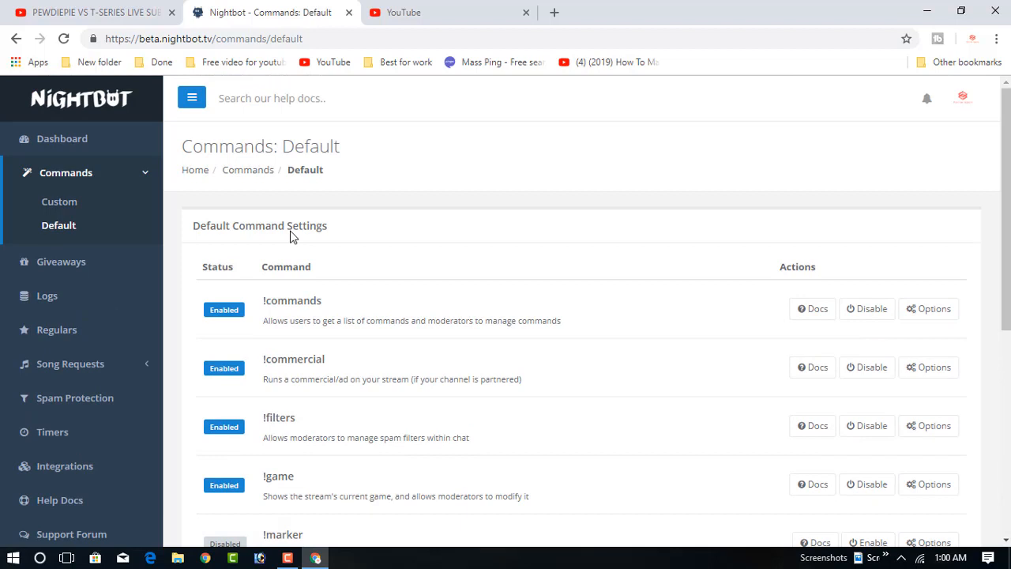
Step: View the channel's chat logs and regulars, and review the spam protection filters
click(64, 306)
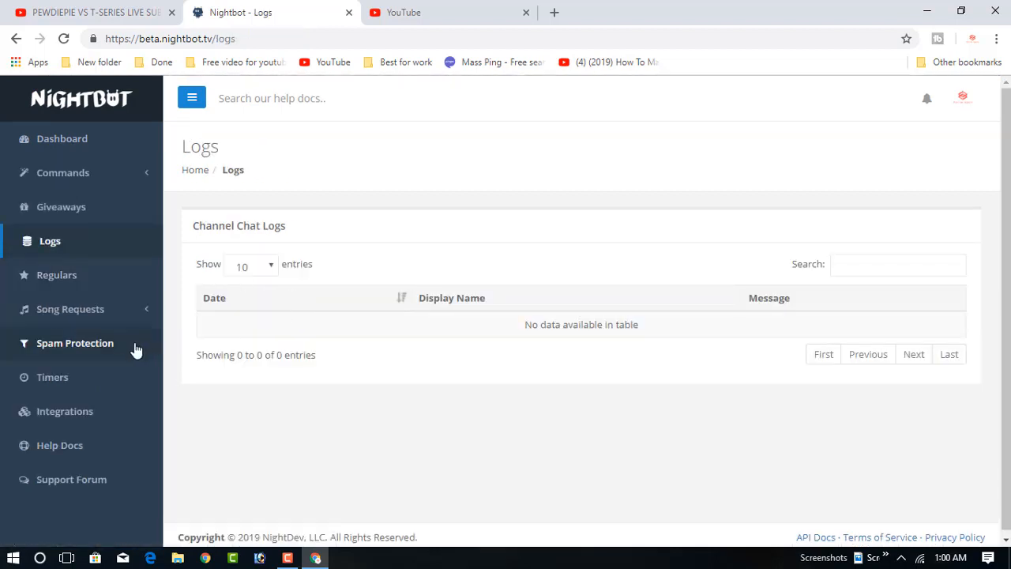
click(90, 289)
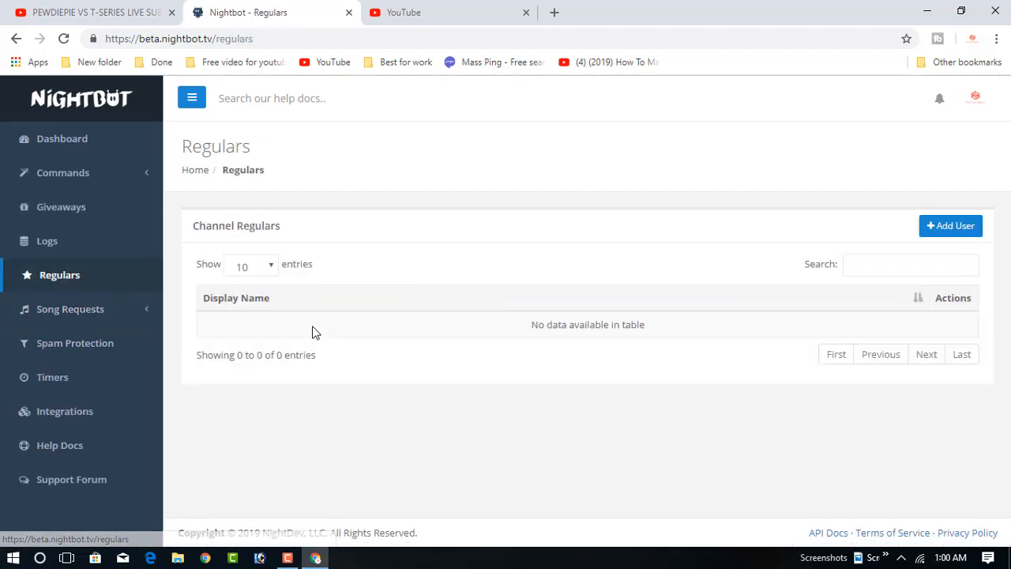
click(87, 354)
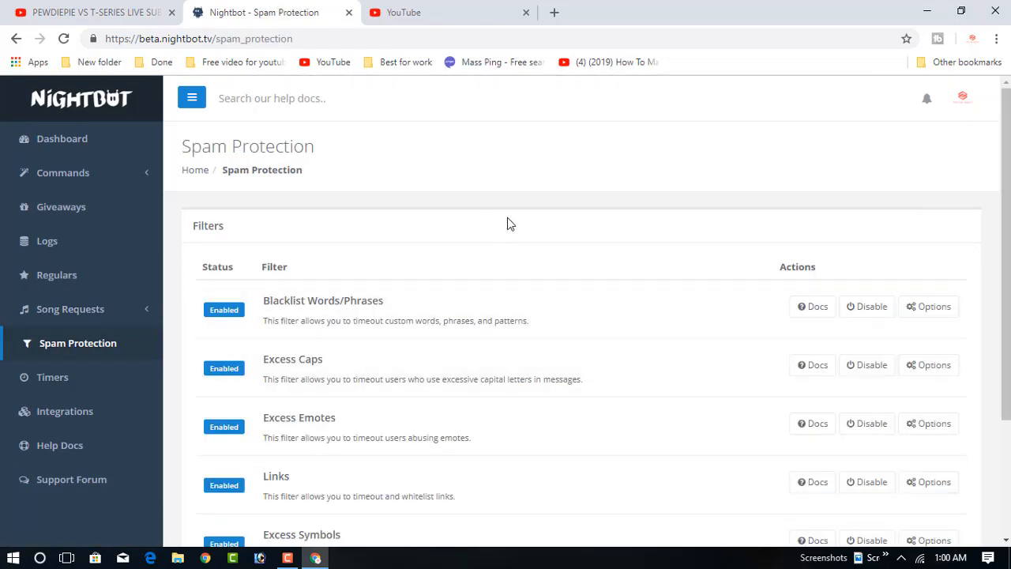
scroll(508, 223, down, 2)
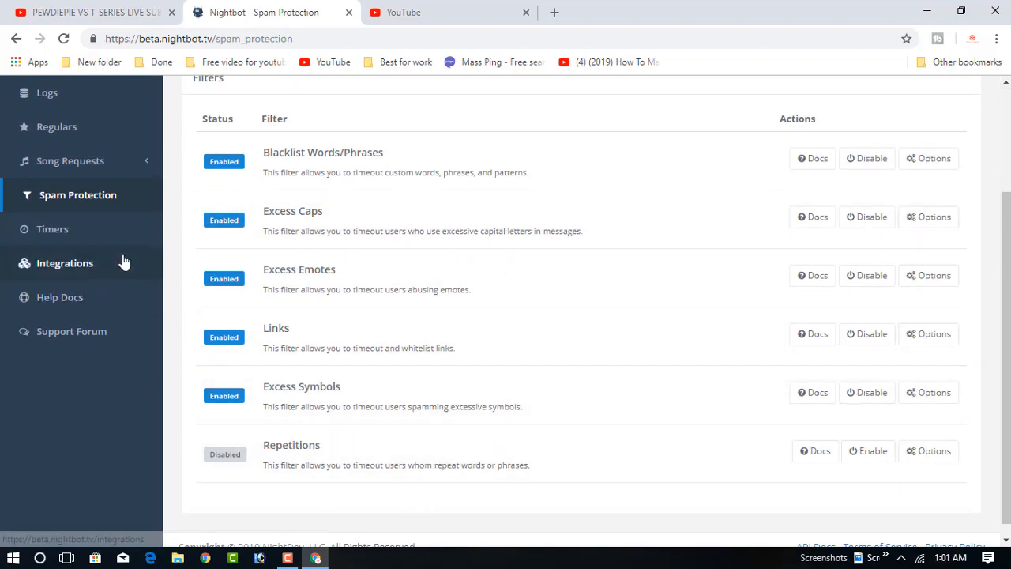
Step: View the channel's timers and the available Discord and Muxy integrations
scroll(65, 307, up, 1)
click(65, 307)
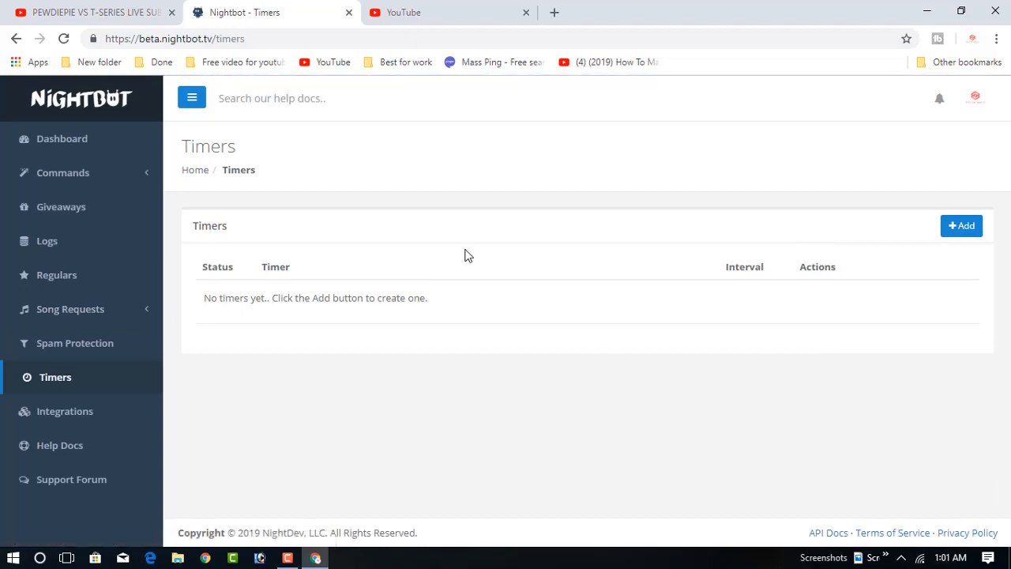
click(61, 425)
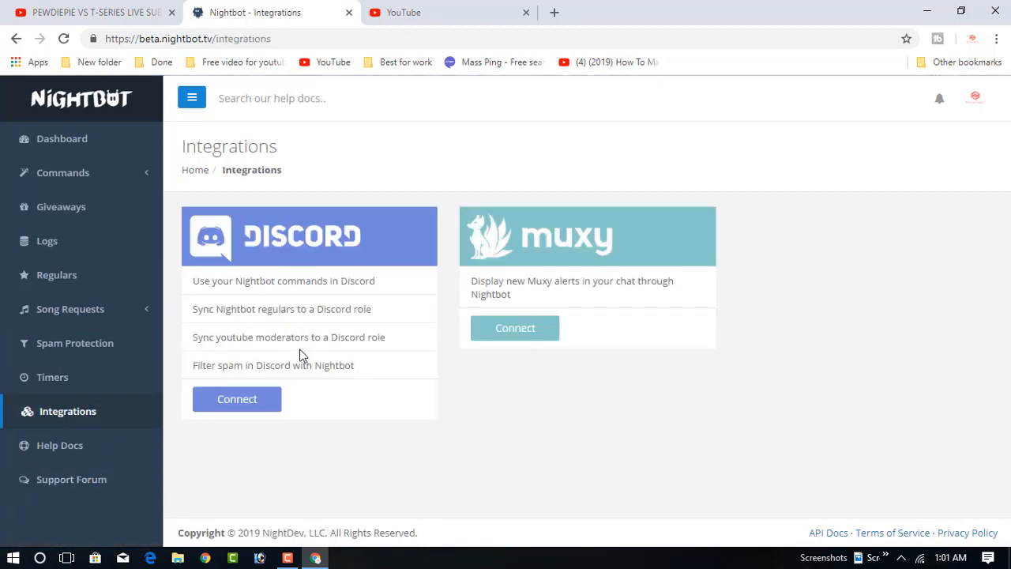
Step: Read the Commands List article in the Nightbot help docs and close the docs page
click(47, 446)
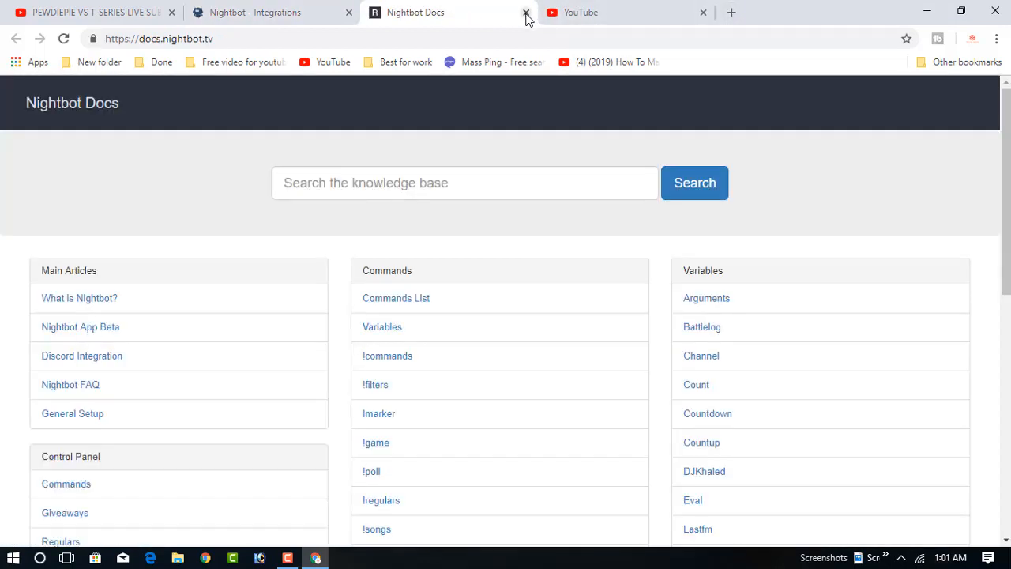
click(396, 299)
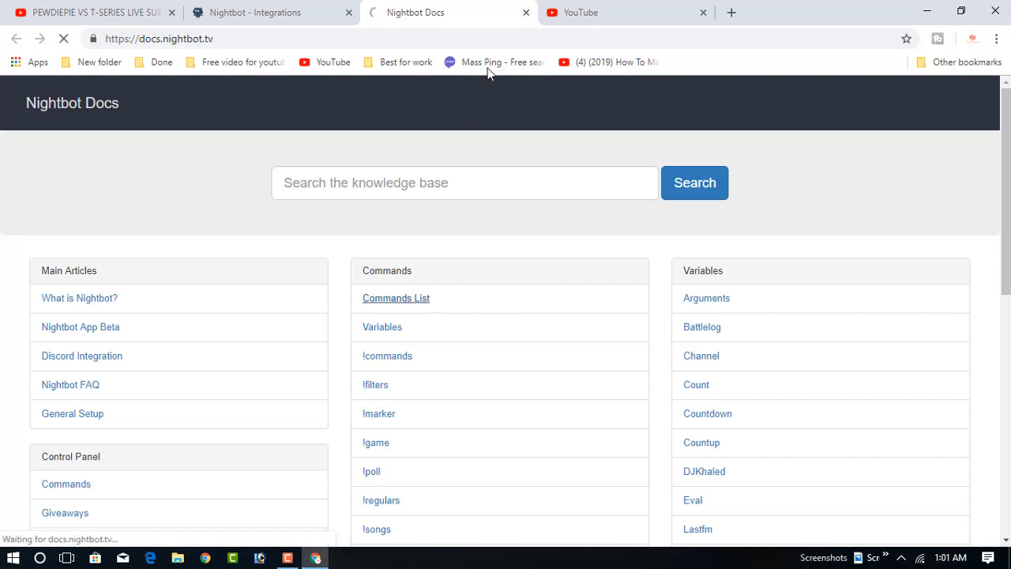
scroll(469, 261, down, 2)
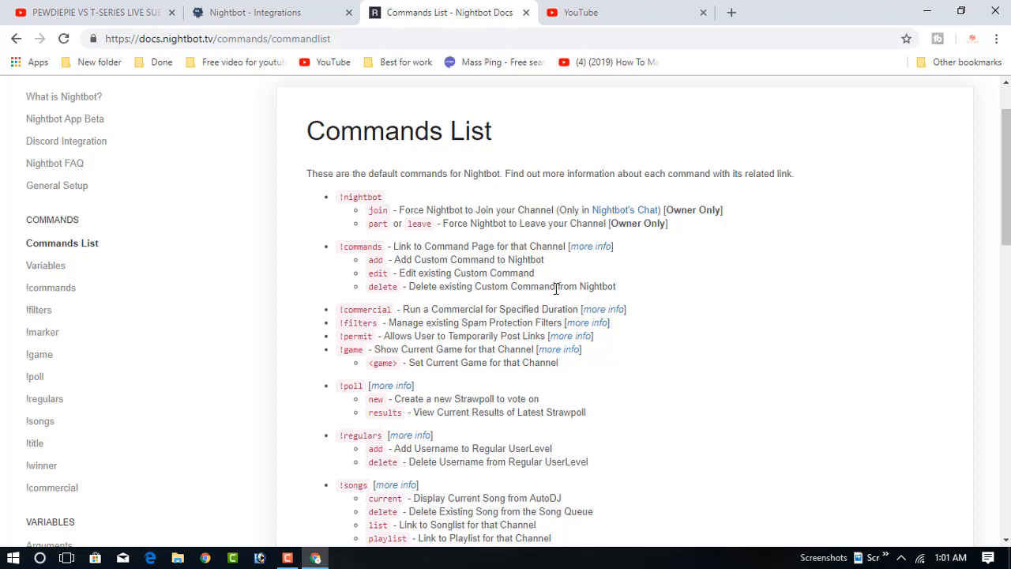
scroll(556, 289, down, 5)
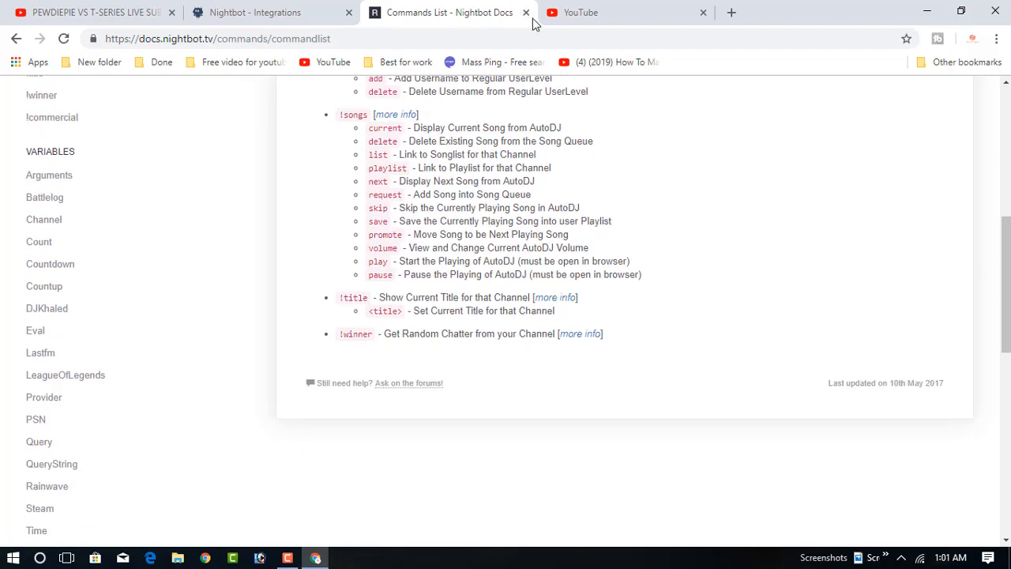
click(526, 12)
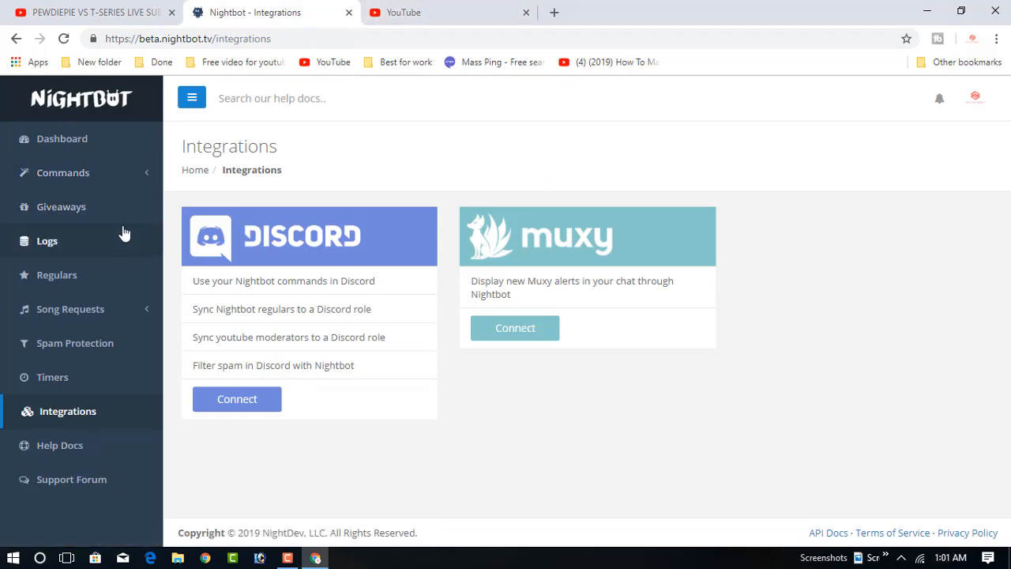
Step: Log in again from the beta.nightbot.tv home page and bookmark the dashboard as "Nightbot - Dashboard" in New folder
double_click(214, 39)
key(BackSpace)
key(Return)
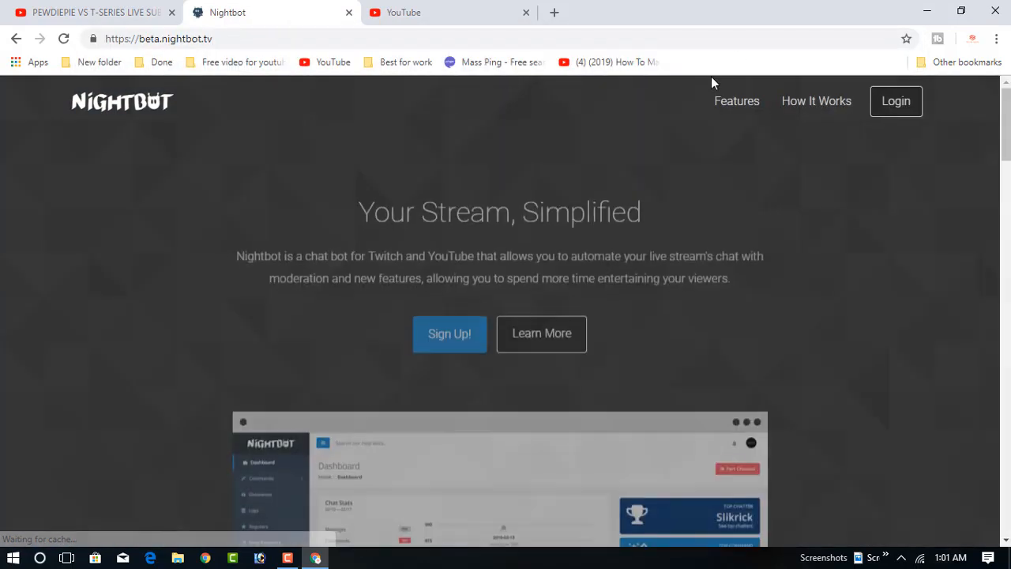
click(896, 103)
click(674, 229)
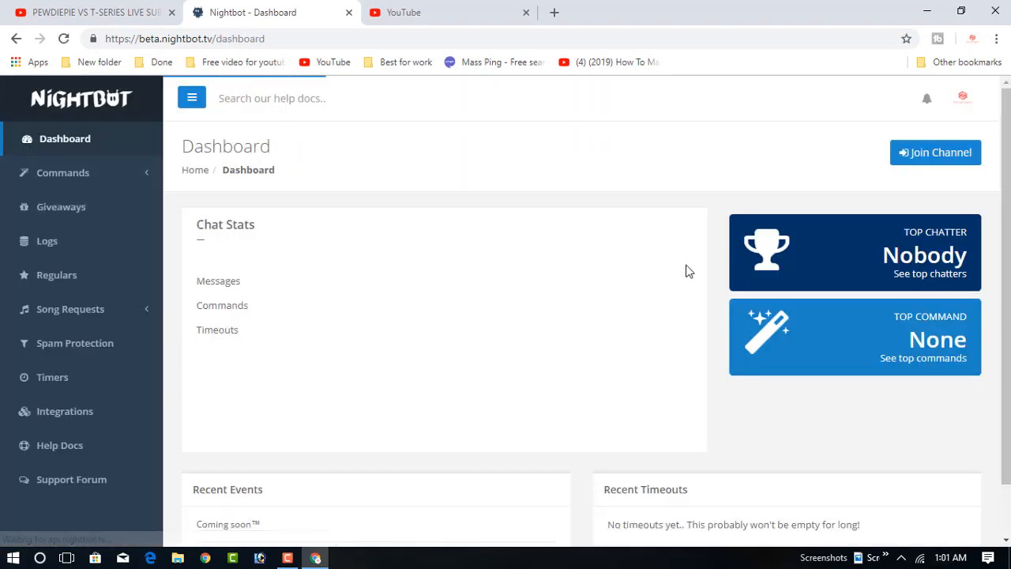
click(909, 40)
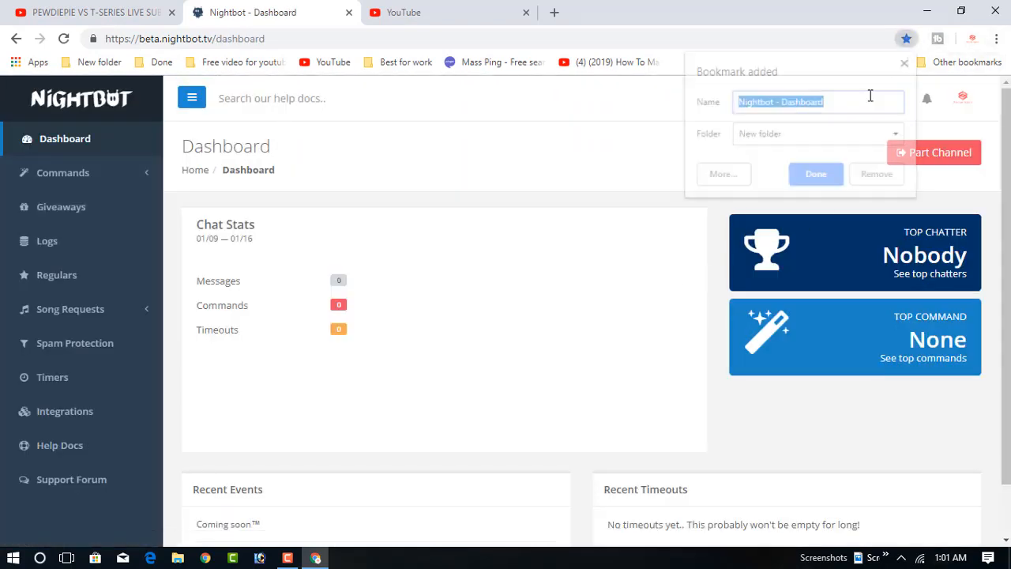
click(817, 175)
Step: Switch the managed channel to Review Again and dismiss the notification
click(964, 100)
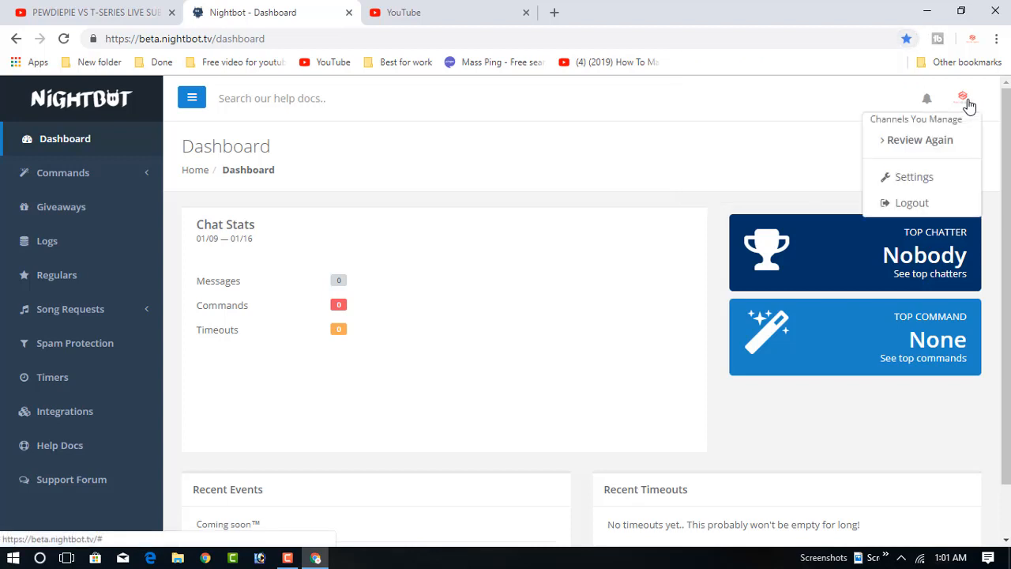
click(931, 143)
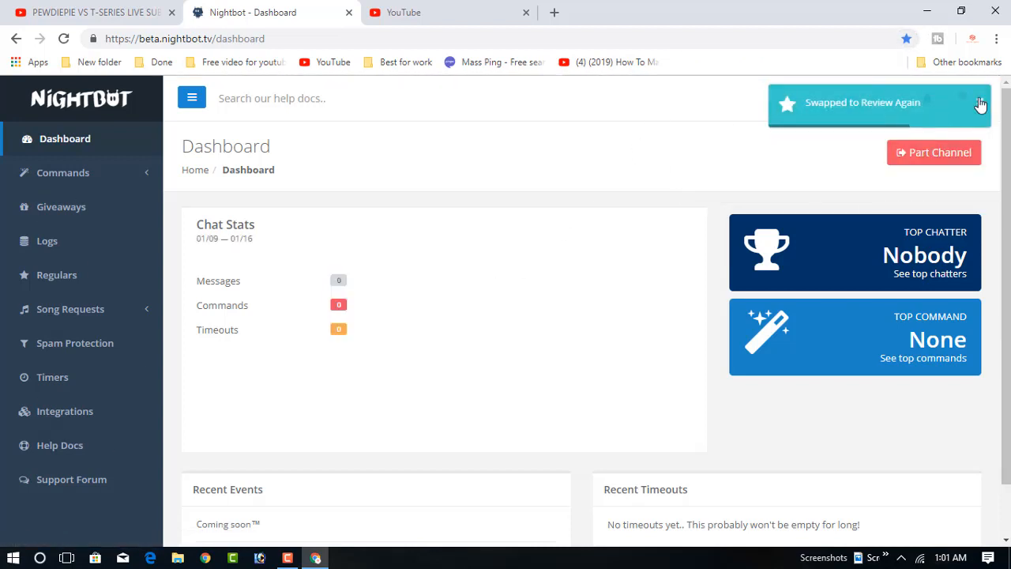
click(867, 116)
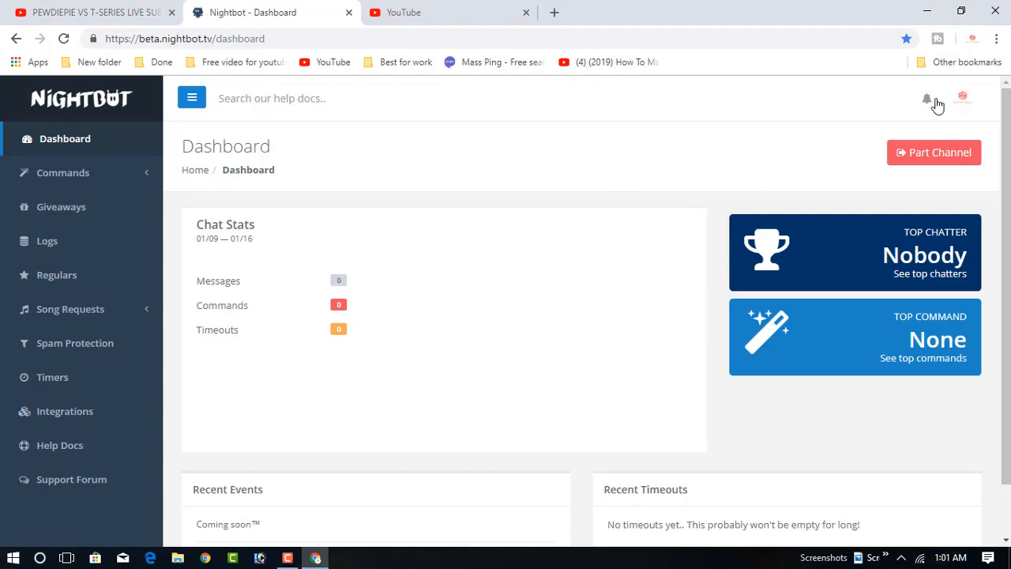